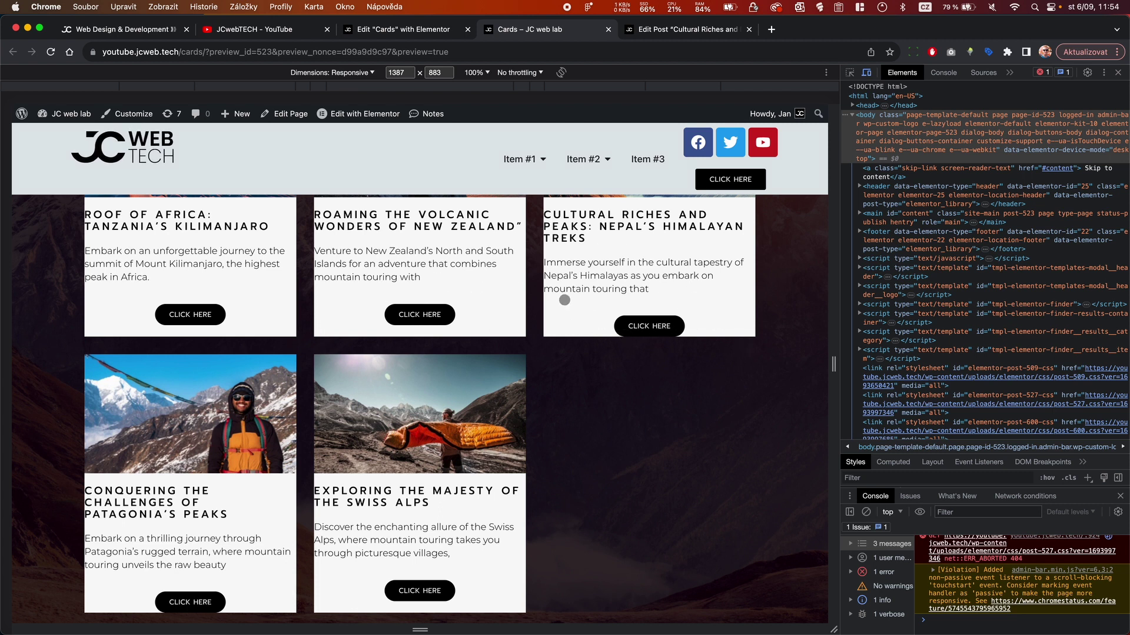
- Scroll through the Cards preview, then go back to the Cards template in the Elementor editor
scroll(433, 435, "down", 5)
scroll(412, 467, "up", 4)
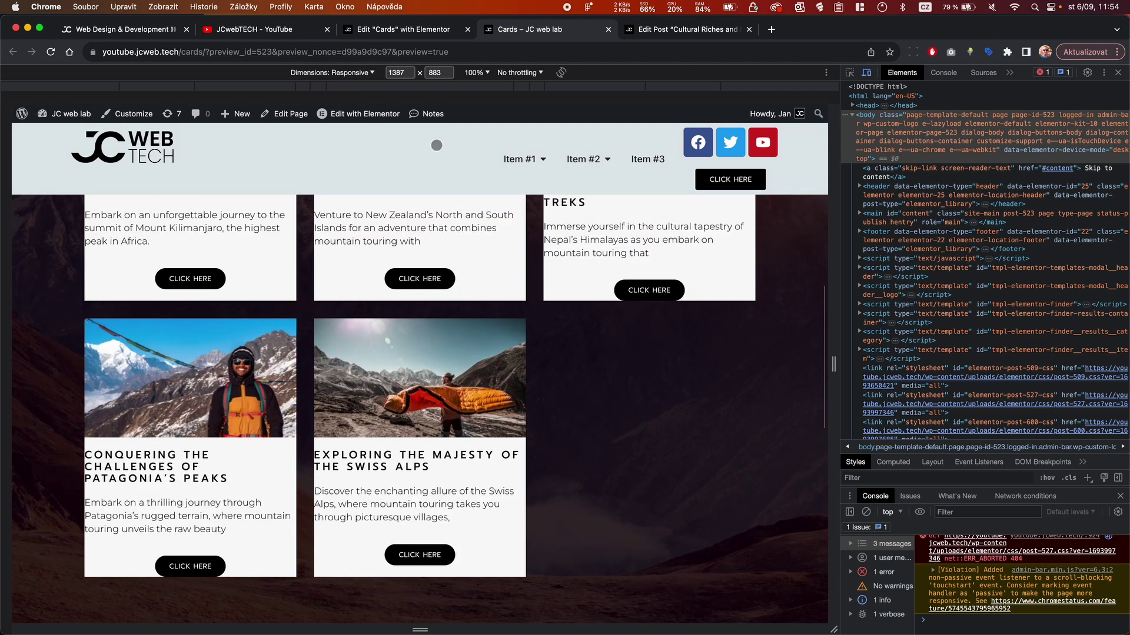
left_click(410, 33)
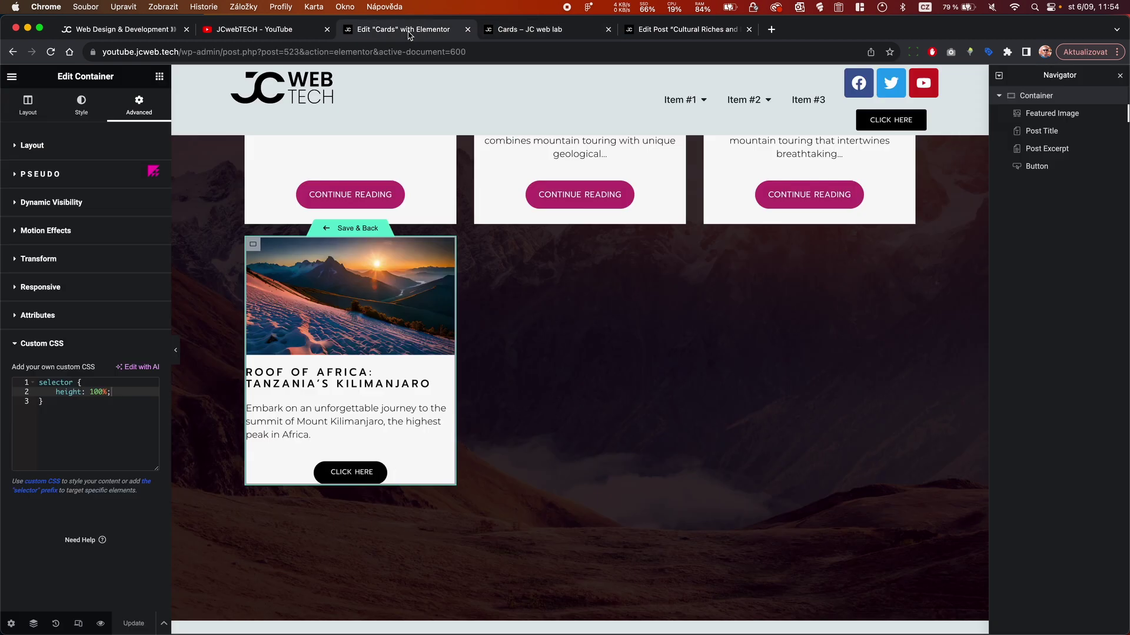
- Give the Click Here button the custom CSS rule selector { margin-top: auto; }
left_click(447, 472)
left_click(124, 100)
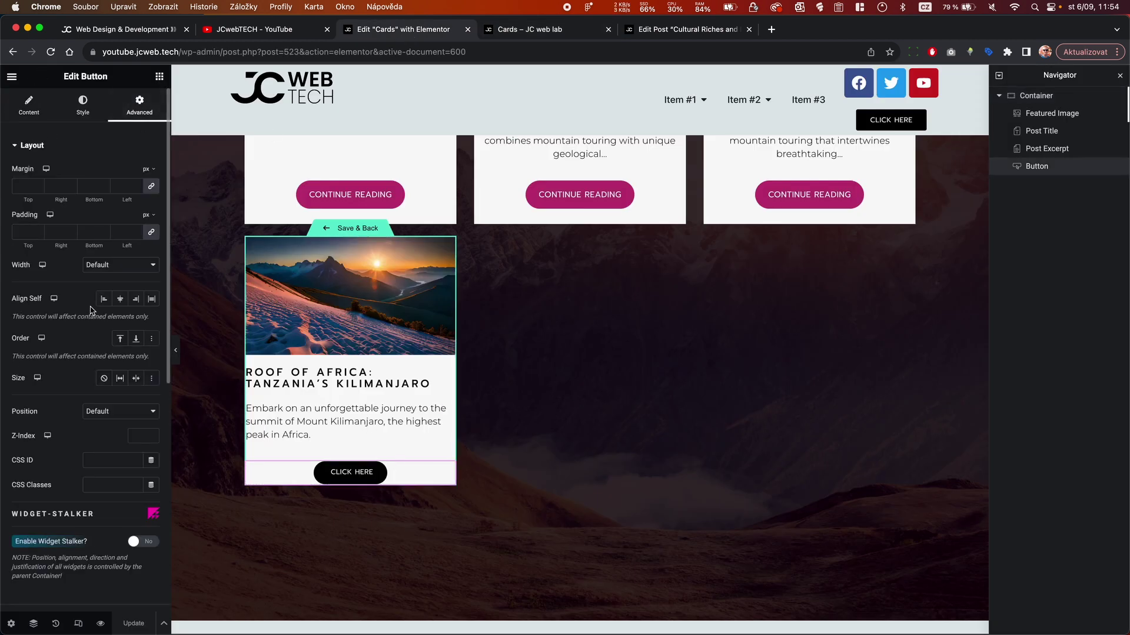
scroll(84, 529, "down", 10)
left_click(67, 529)
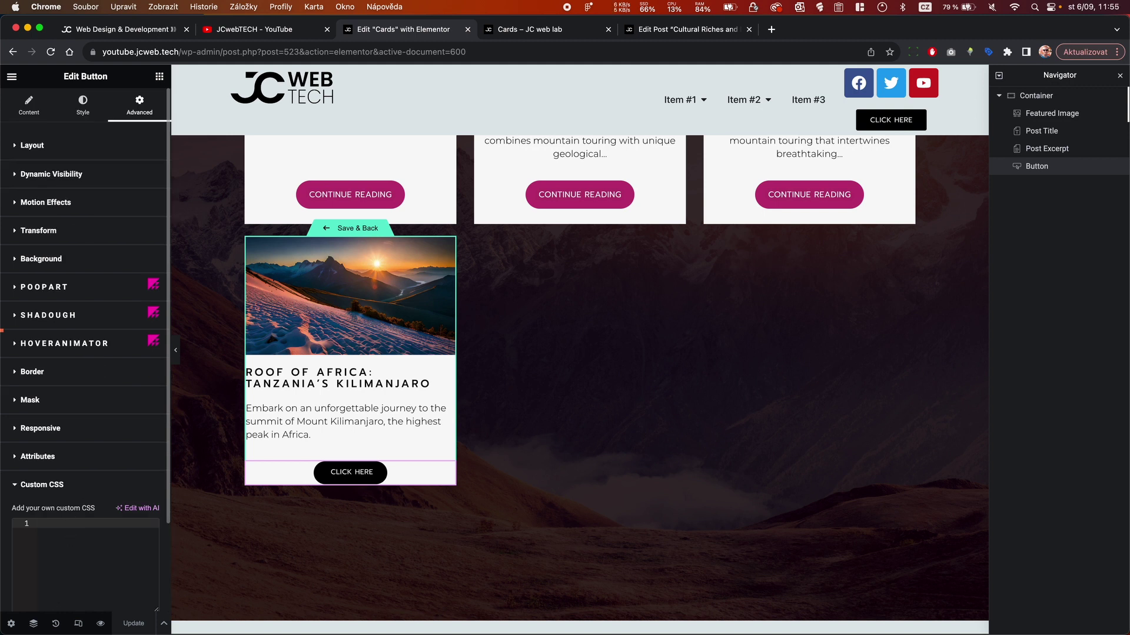
type("selector")
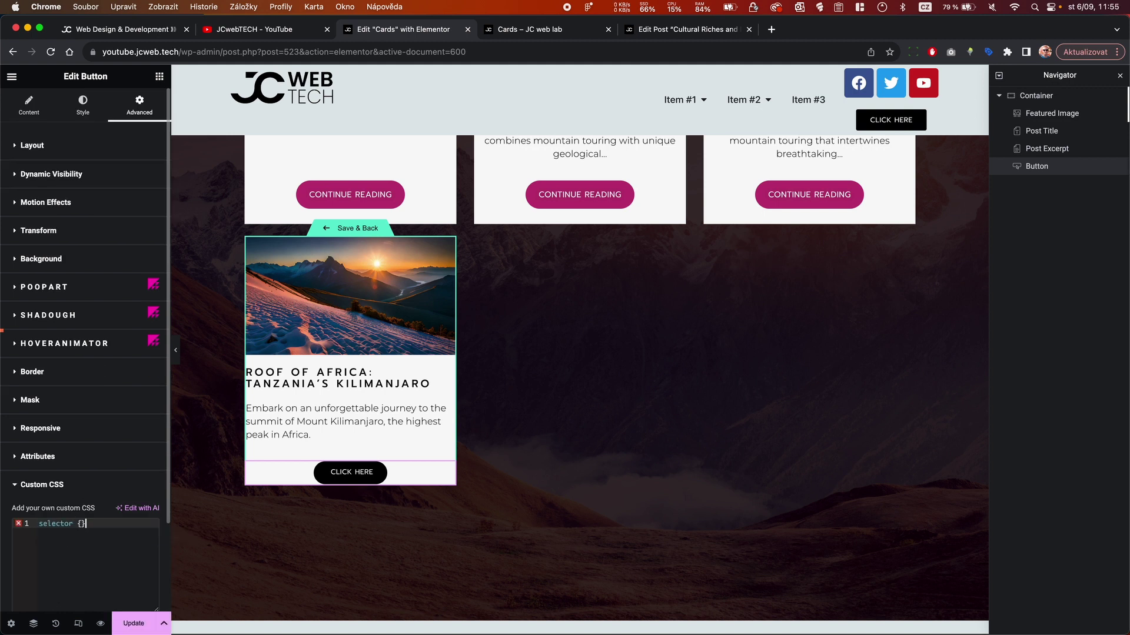
type(" {")
key("Return")
type("mar")
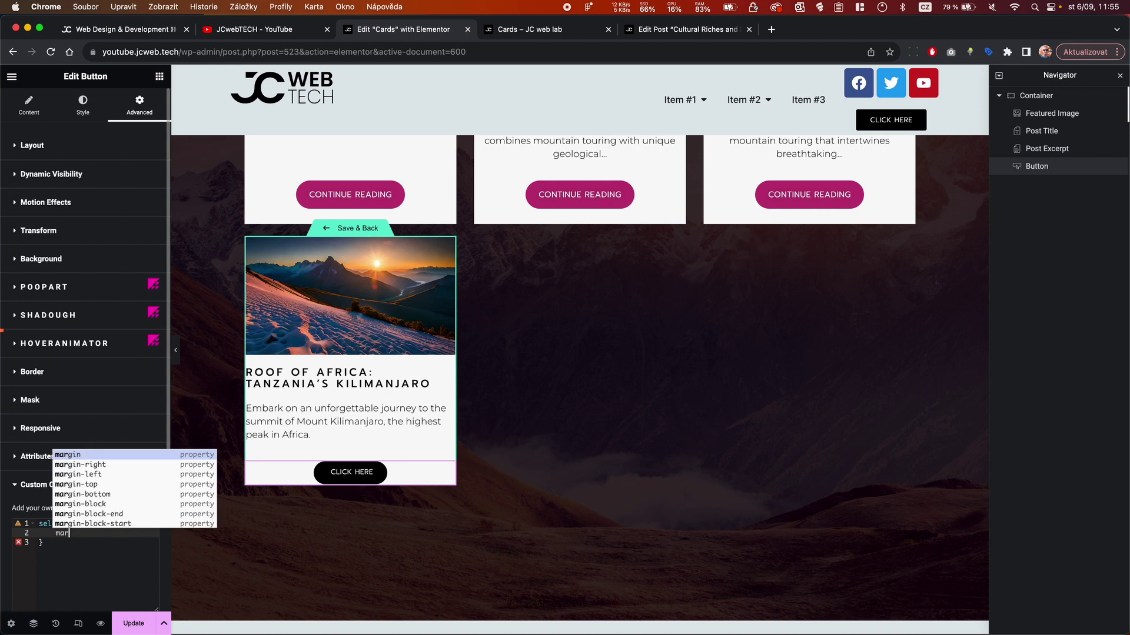
key("Down")
key("Down")
key("Down")
key("Return")
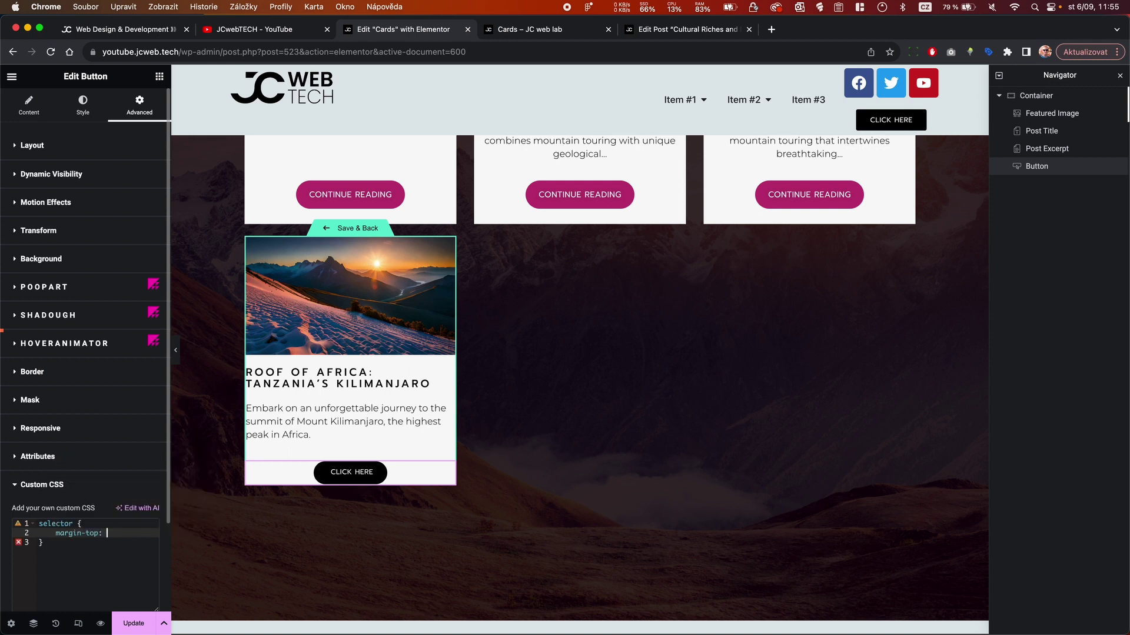
type("auto;")
- Add margin-bottom: 0 to the button's CSS, save the template, and view the Cards preview
key("Return")
type("mar")
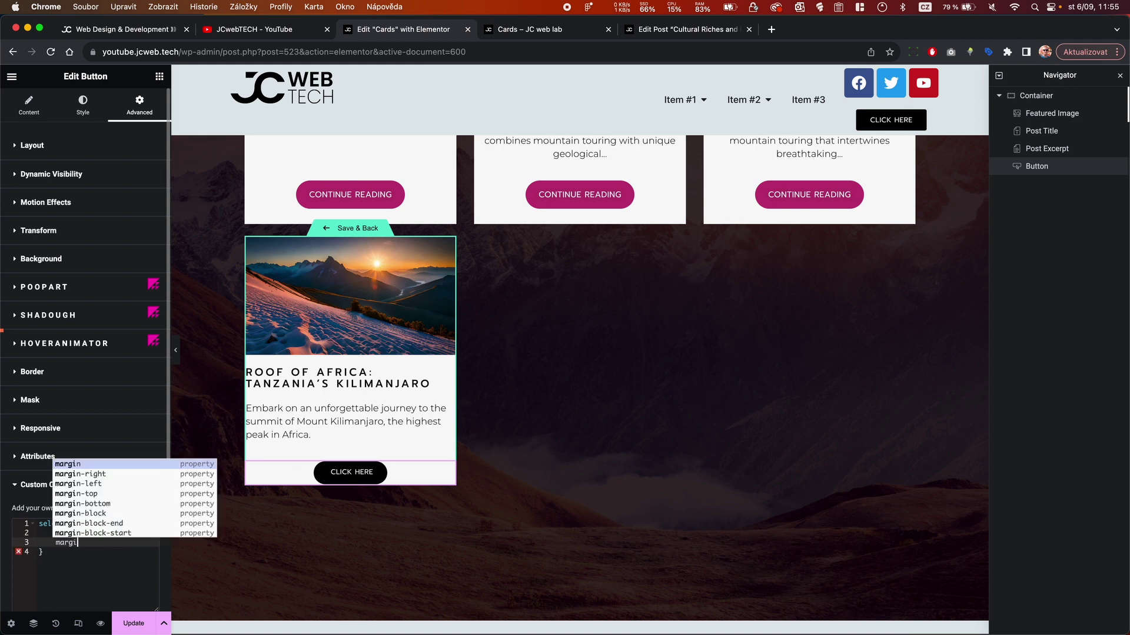
type("gi")
key("Down")
key("Down")
key("Down")
key("Down")
key("Return")
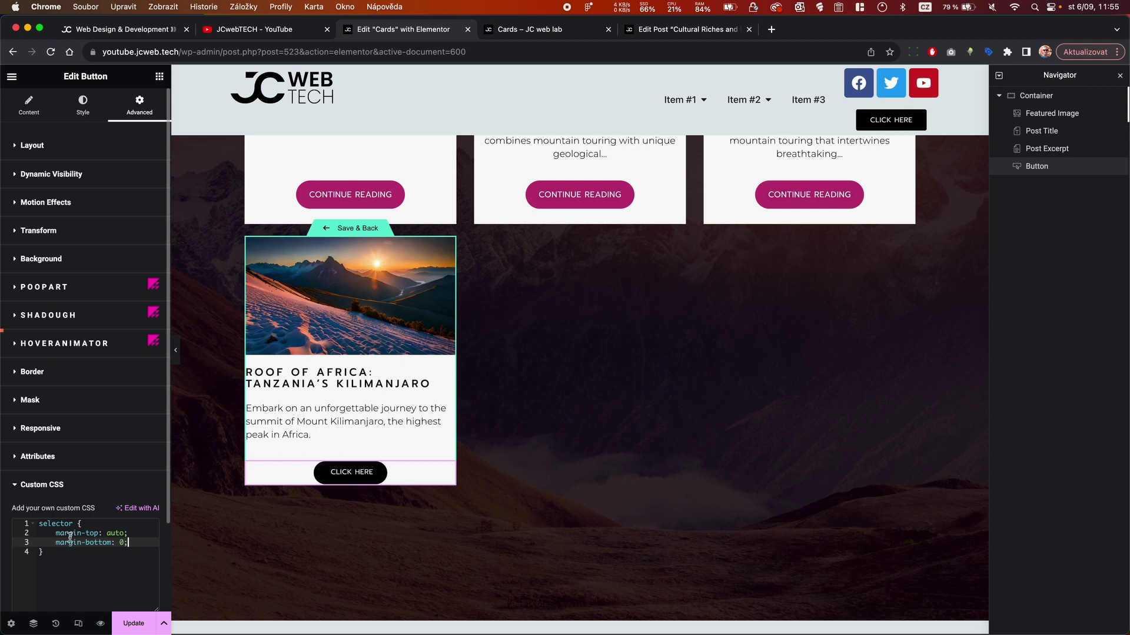
type("0;")
key("super+s")
left_click(525, 29)
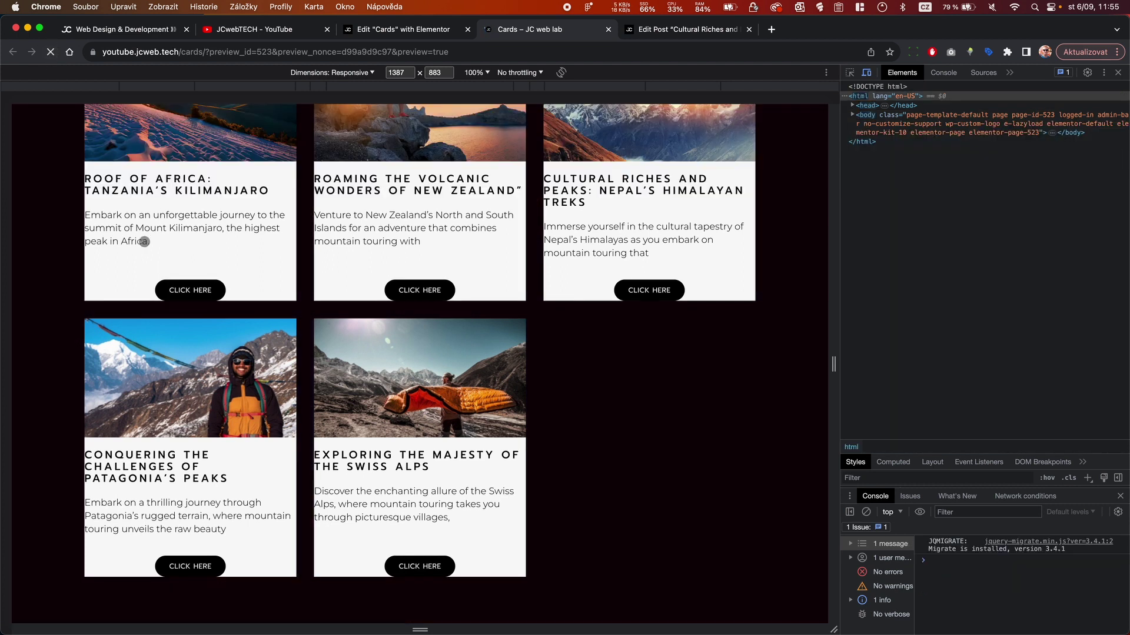
scroll(578, 297, "up", 2)
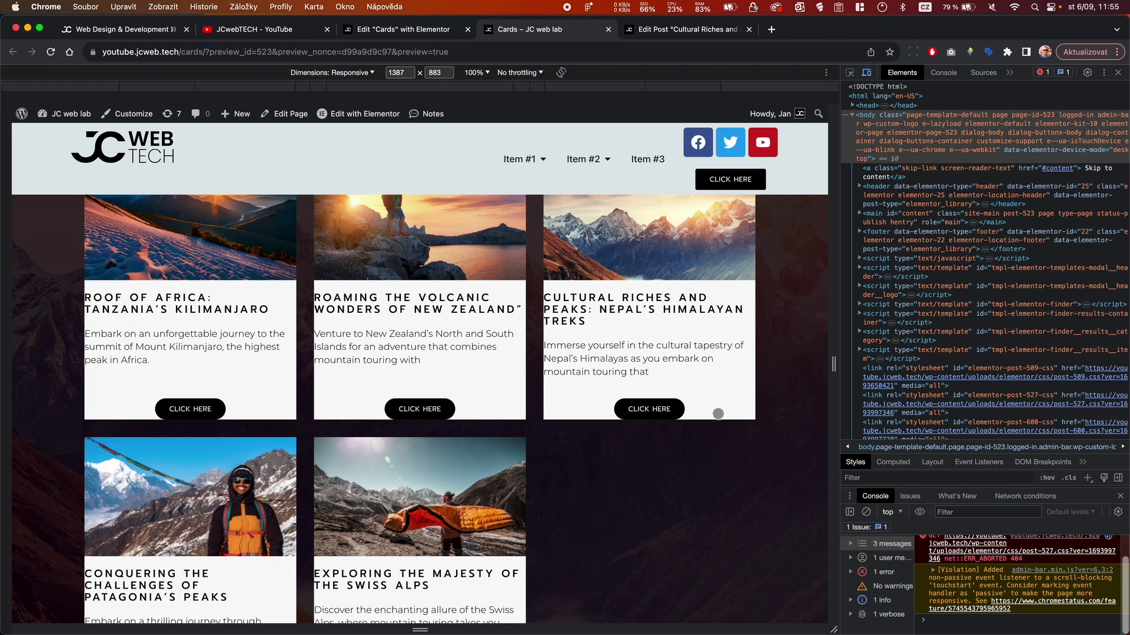
scroll(376, 412, "down", 5)
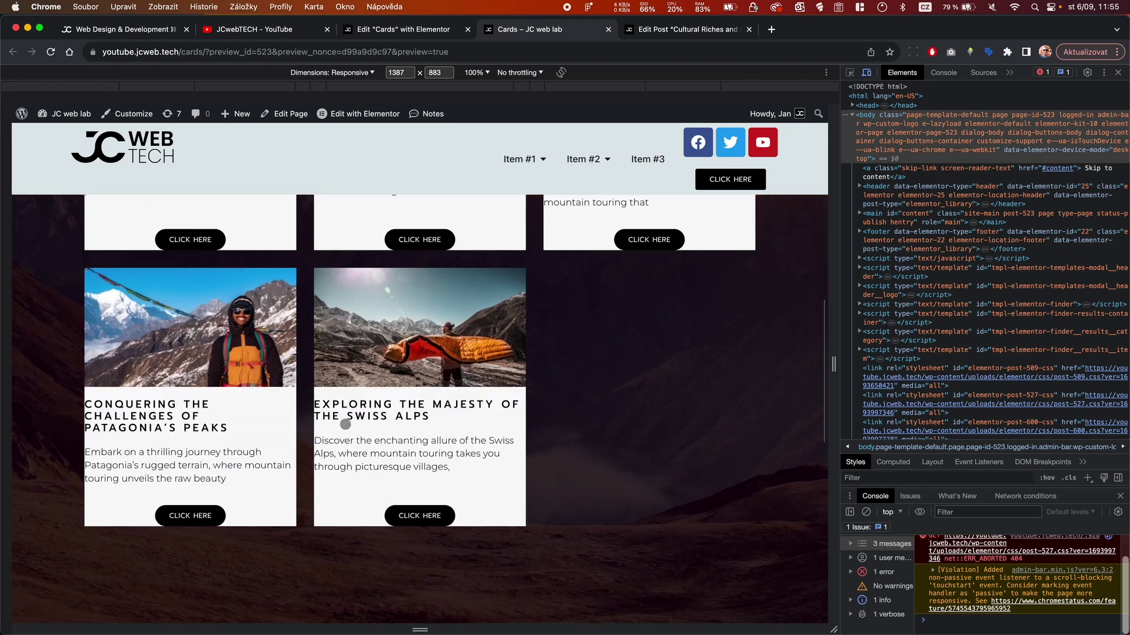
scroll(345, 424, "up", 5)
- Drop a new Container into the card between the featured image and the post title
left_click(409, 30)
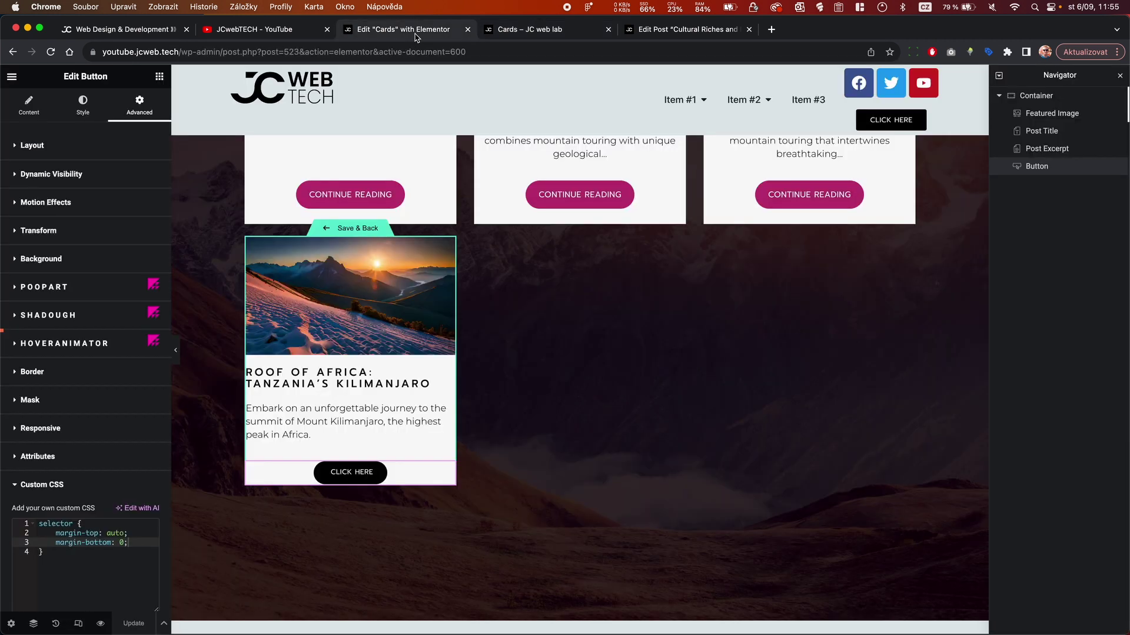
left_click(159, 76)
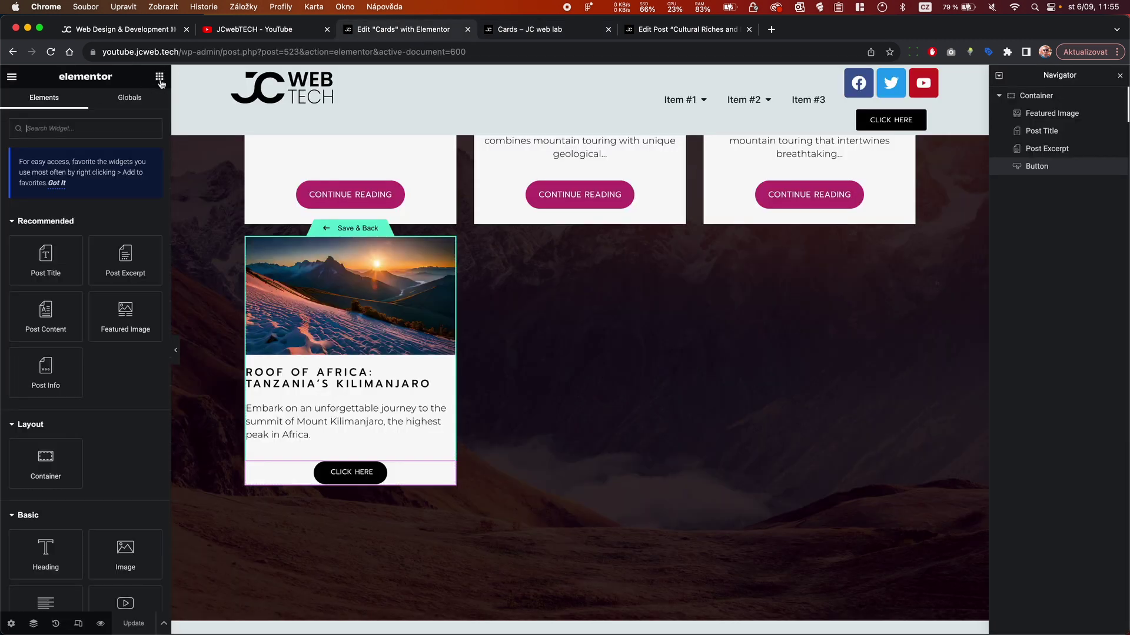
scroll(104, 464, "down", 1)
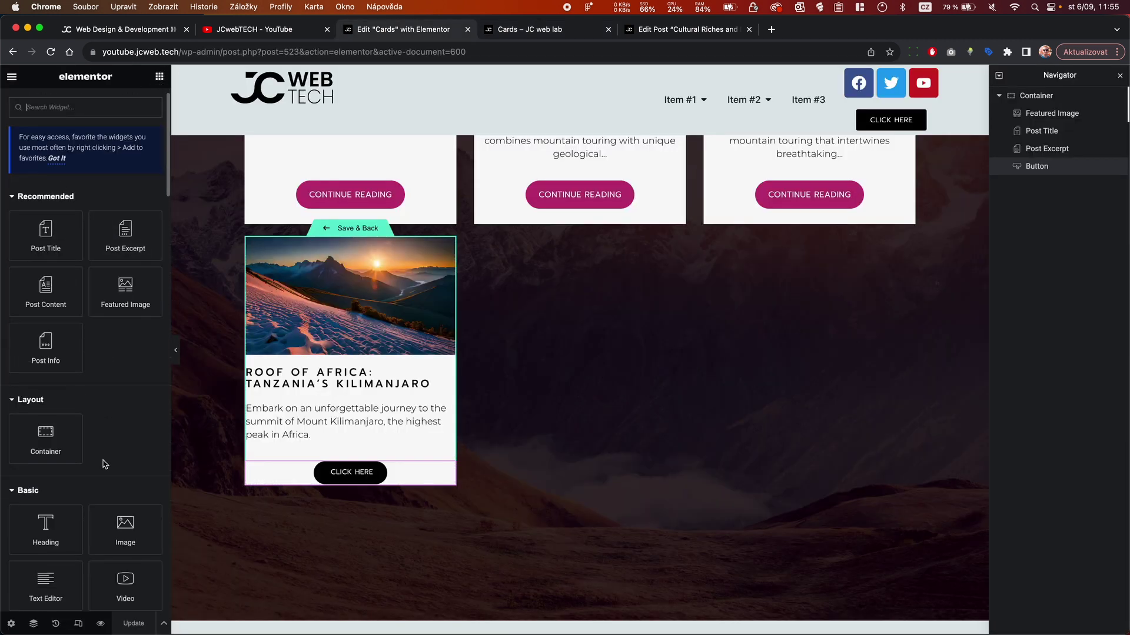
left_click_drag(43, 441, 363, 381)
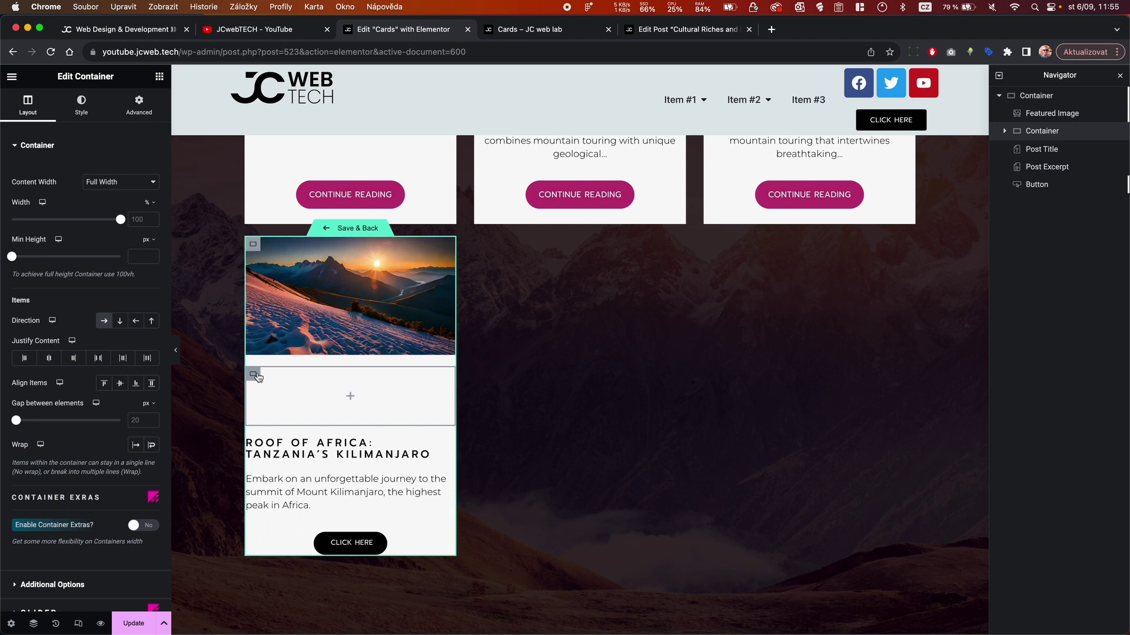
- Set the new container to Full Width, Column direction and No Wrap
left_click(134, 182)
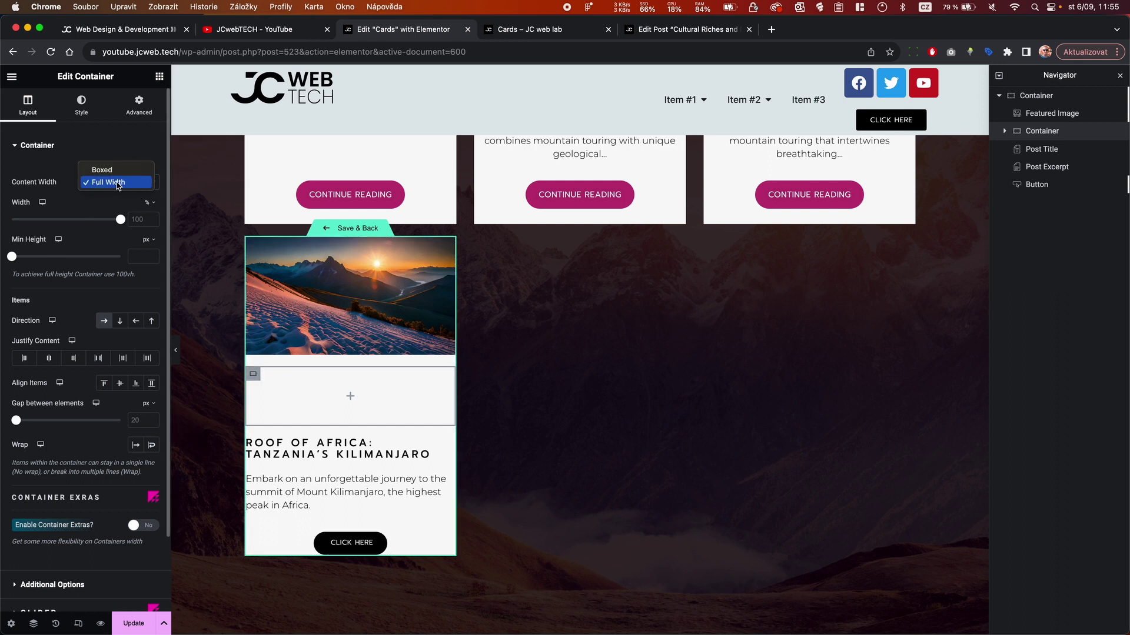
left_click(120, 183)
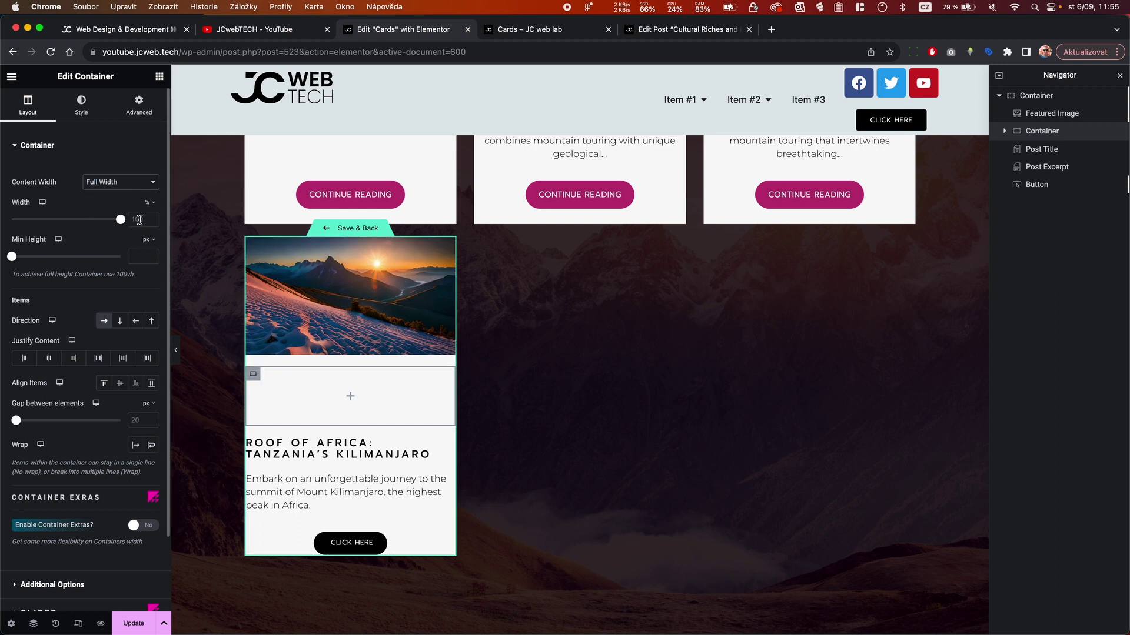
left_click(120, 322)
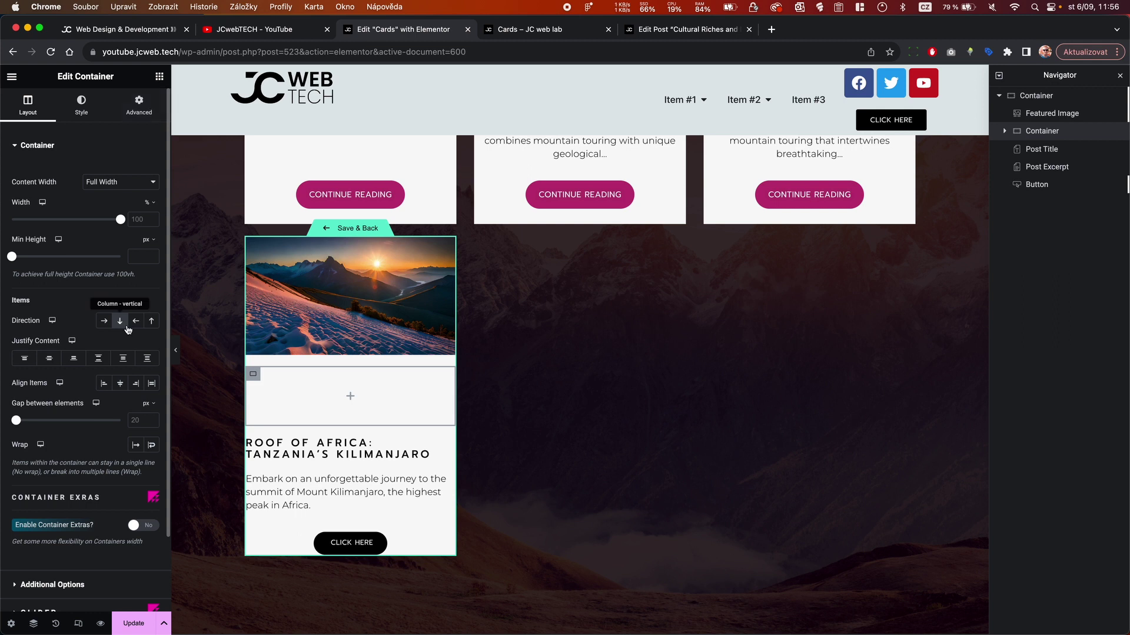
left_click(136, 445)
- Enter selector { height: 100%; } as the container's custom CSS and remove the blank line
left_click(150, 111)
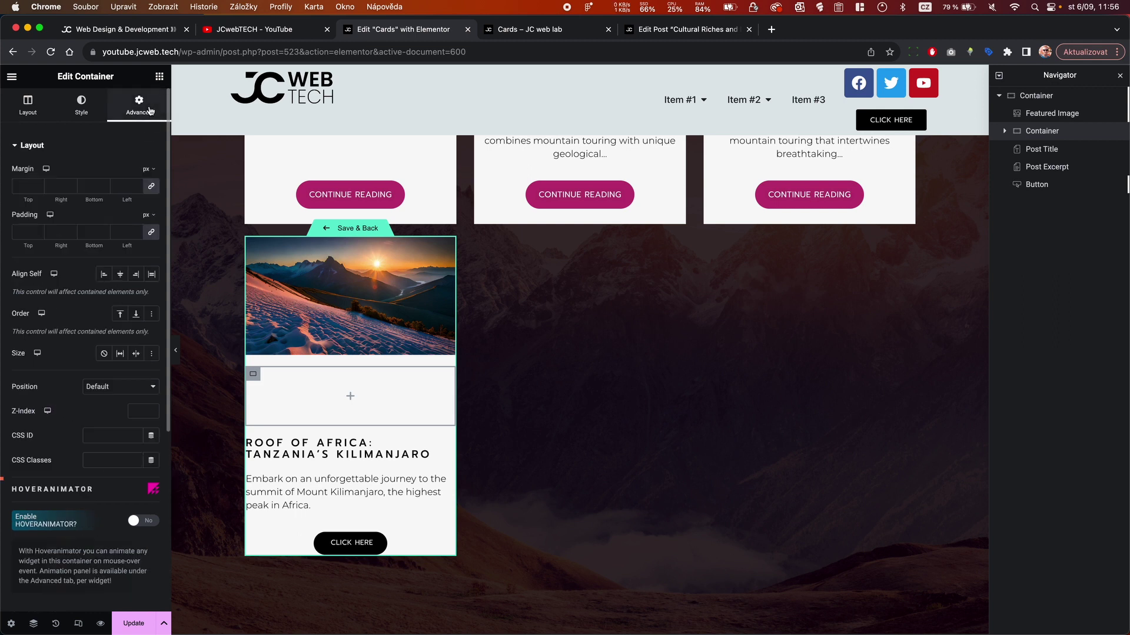
scroll(73, 500, "down", 5)
left_click(72, 530)
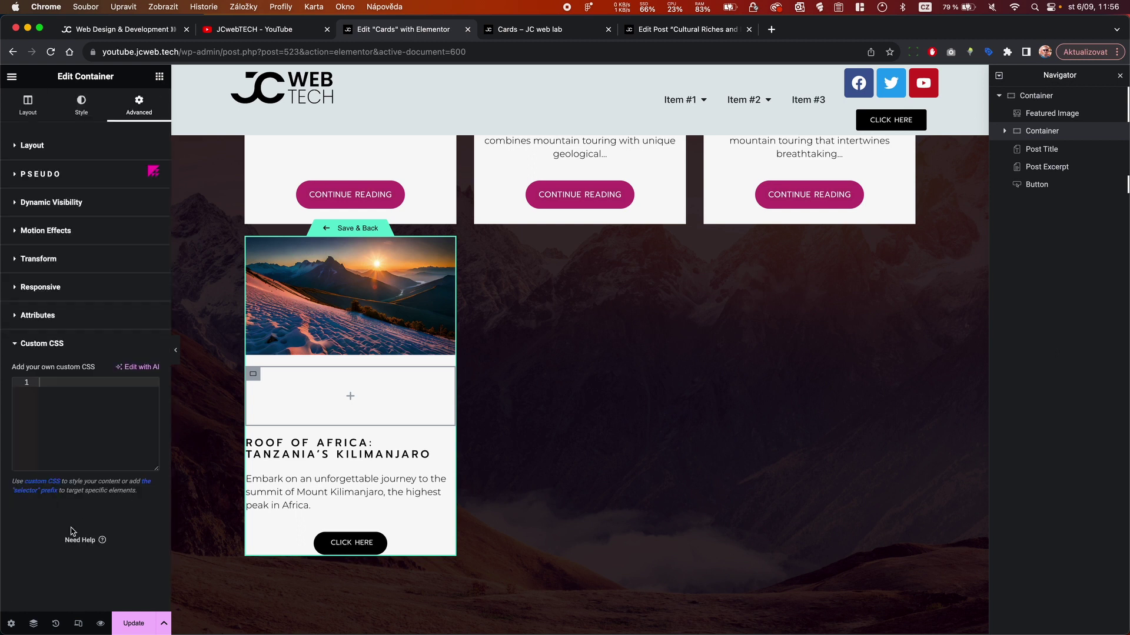
type("selector {")
key("Return")
key("Return")
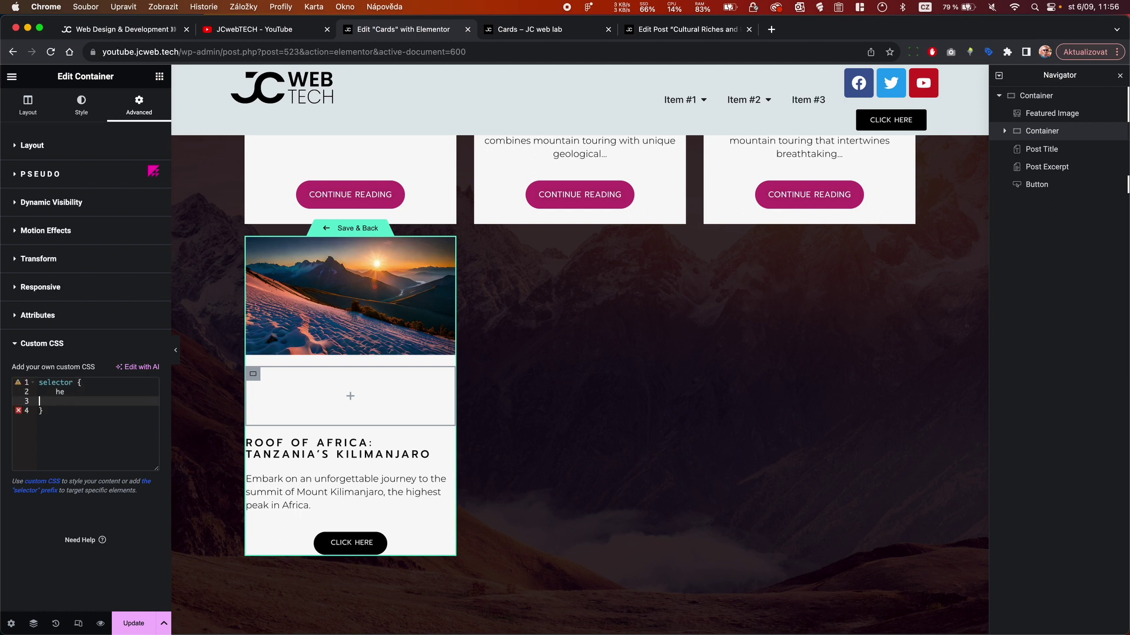
left_click(67, 391)
type("i")
key("Return")
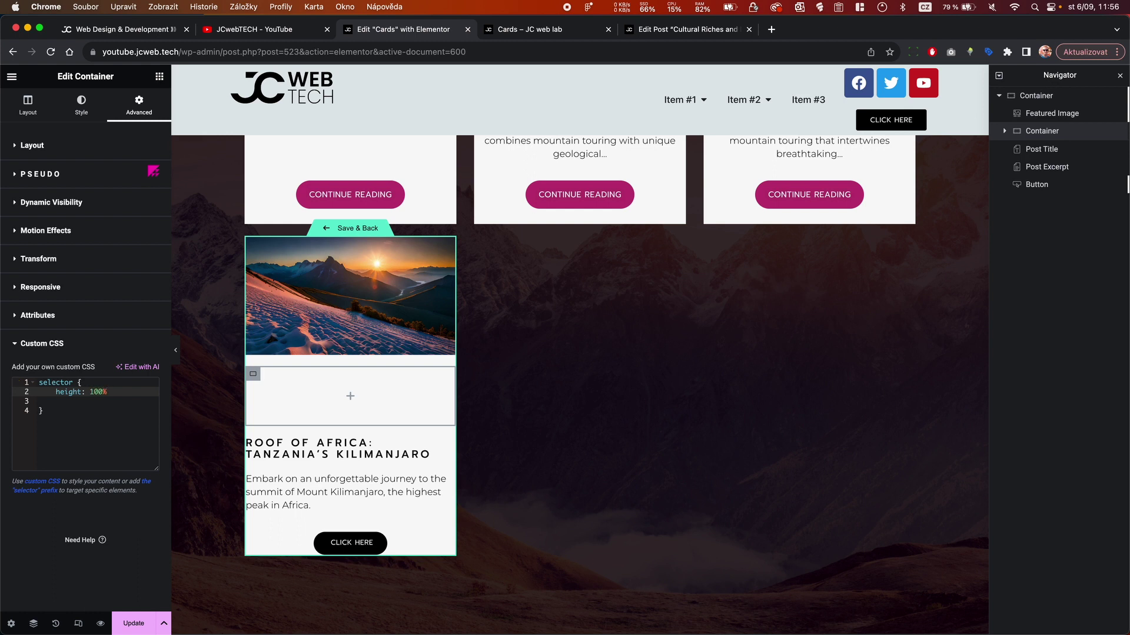
left_click(40, 401)
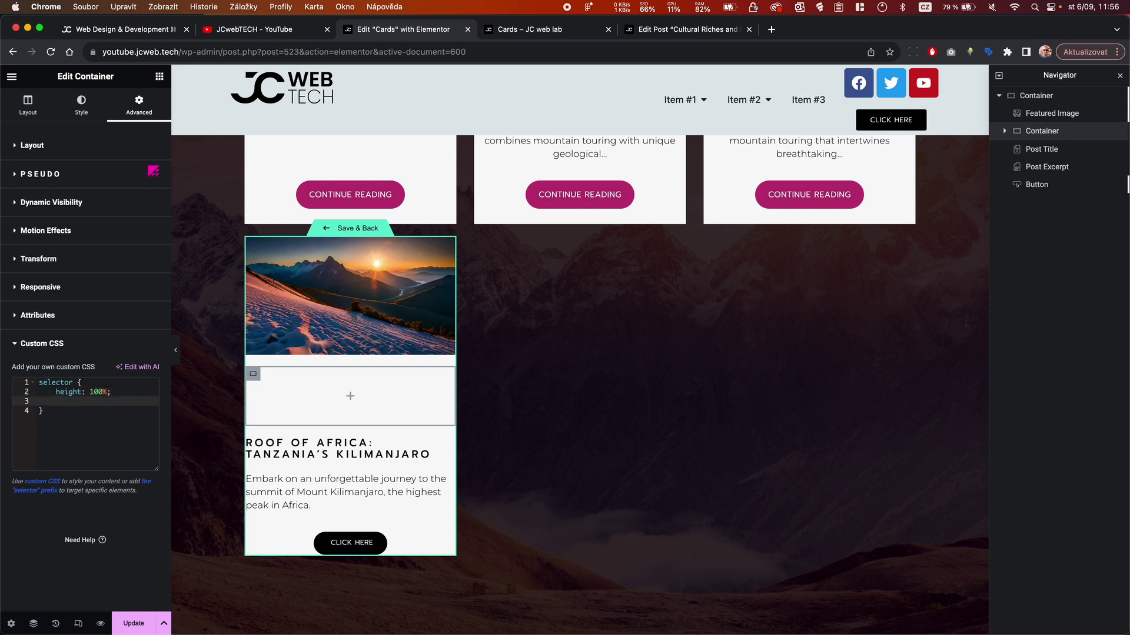
key("BackSpace")
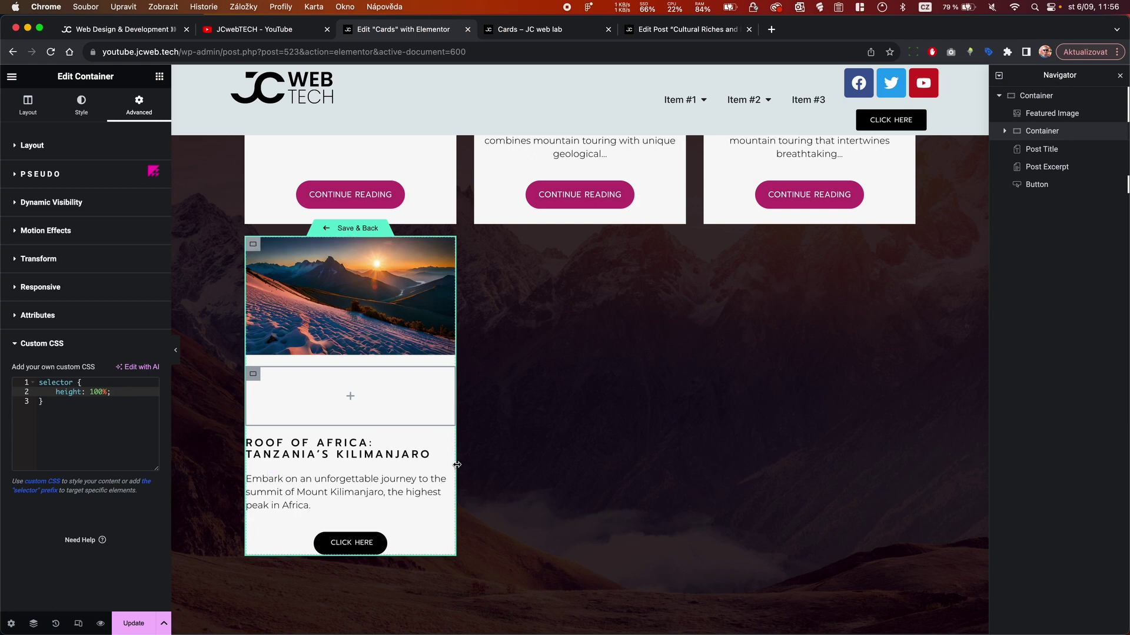
- Move Post Title, Post Excerpt and Button into the inner container, with the excerpt above the button
left_click_drag(412, 449, 414, 400)
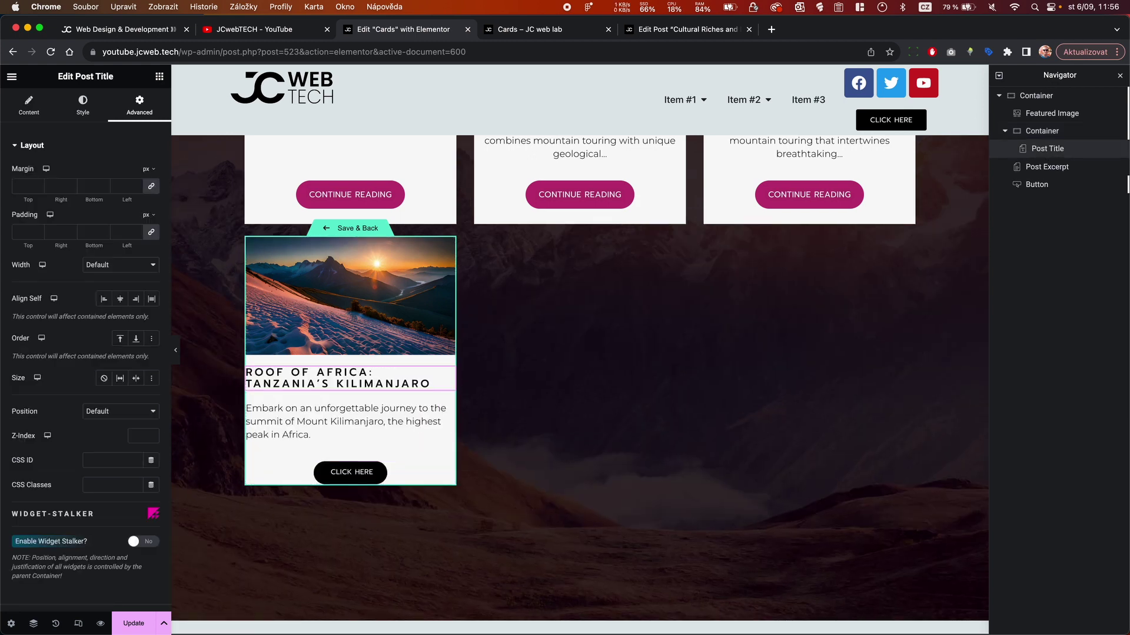
mouse_move(1032, 166)
left_mouse_down()
mouse_move(1047, 149)
mouse_move(1040, 183)
mouse_move(1044, 168)
left_mouse_up()
left_click(1030, 187)
left_click(1048, 182)
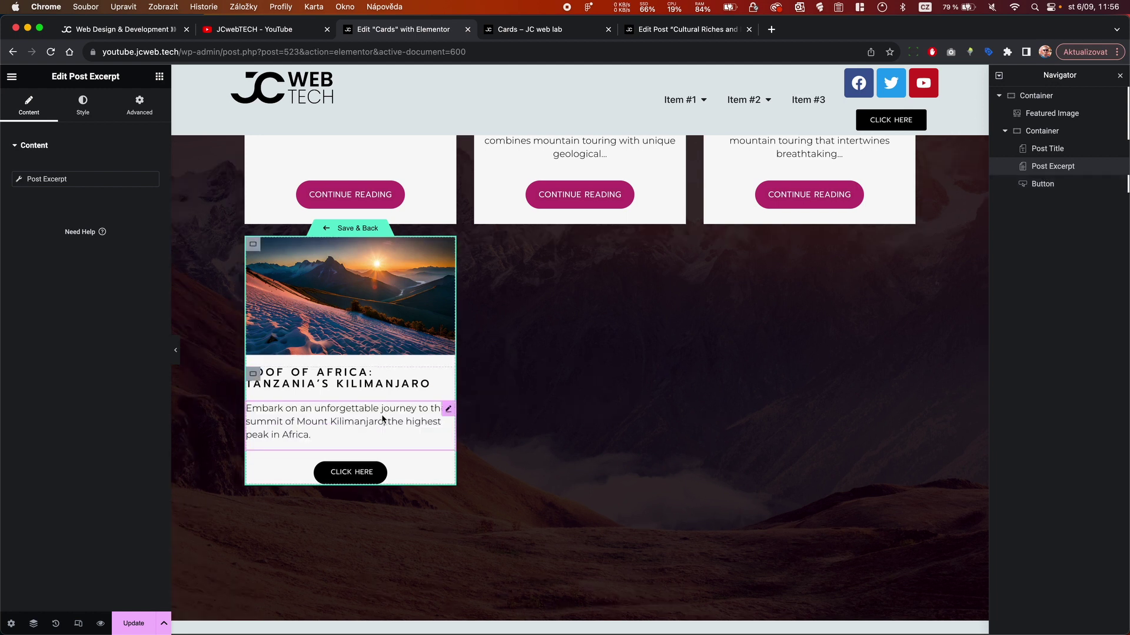
- Center-align the post excerpt and the post title
left_click(88, 106)
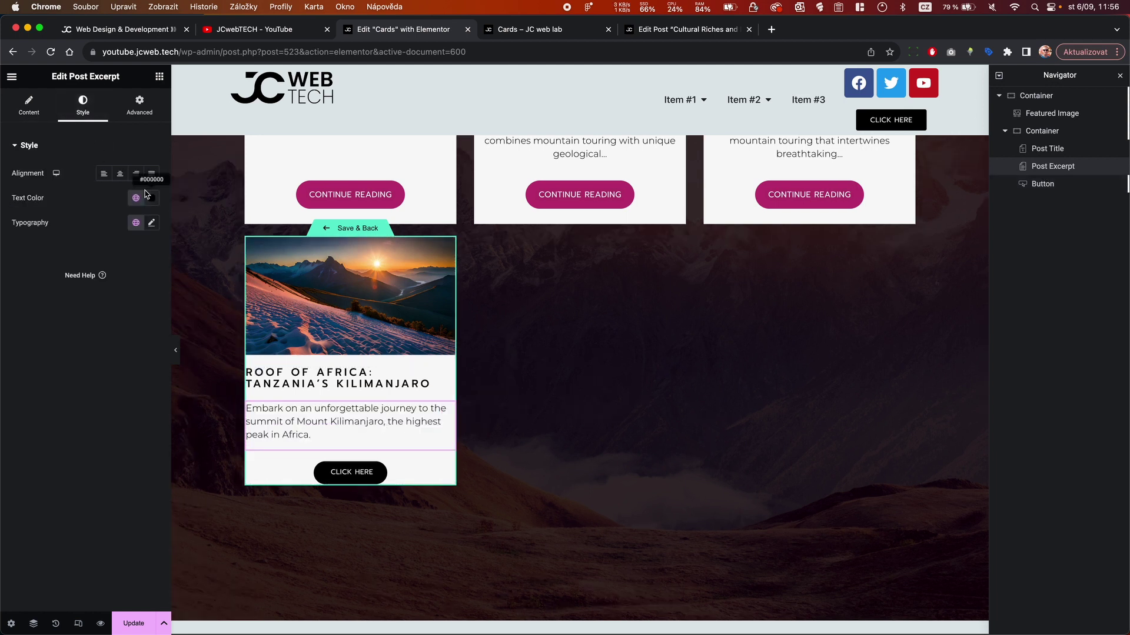
left_click(119, 173)
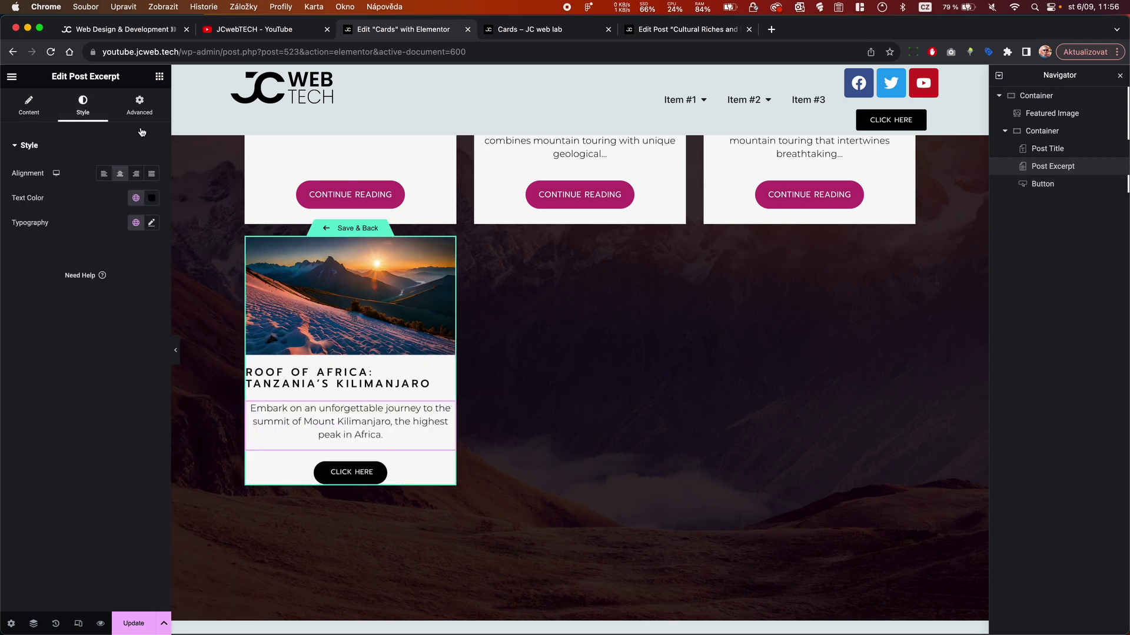
left_click(1047, 148)
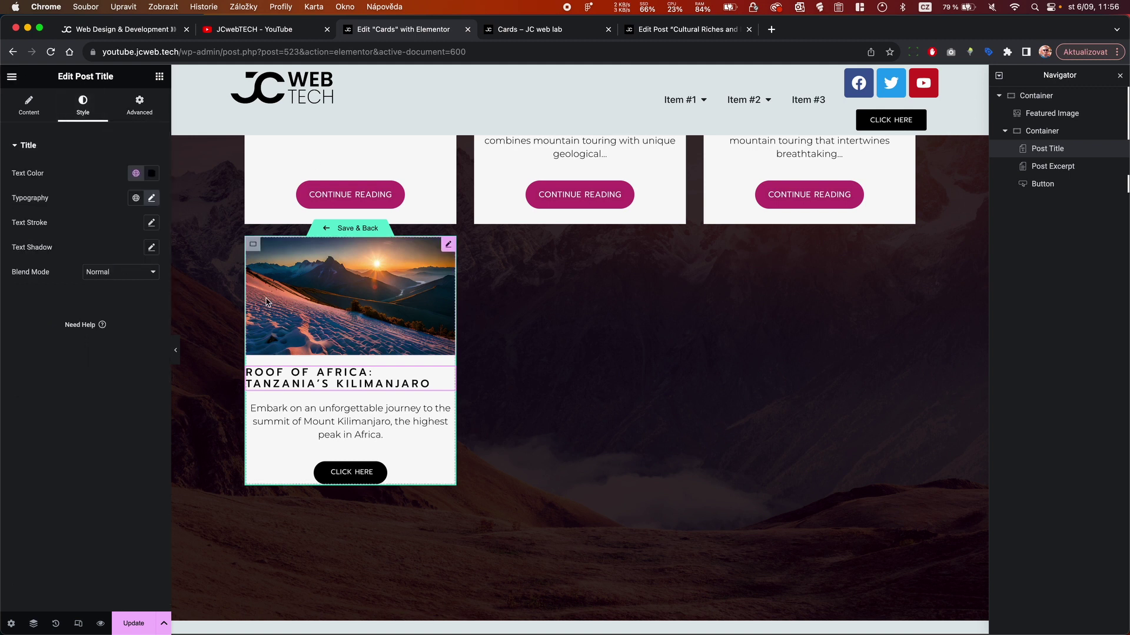
left_click(29, 106)
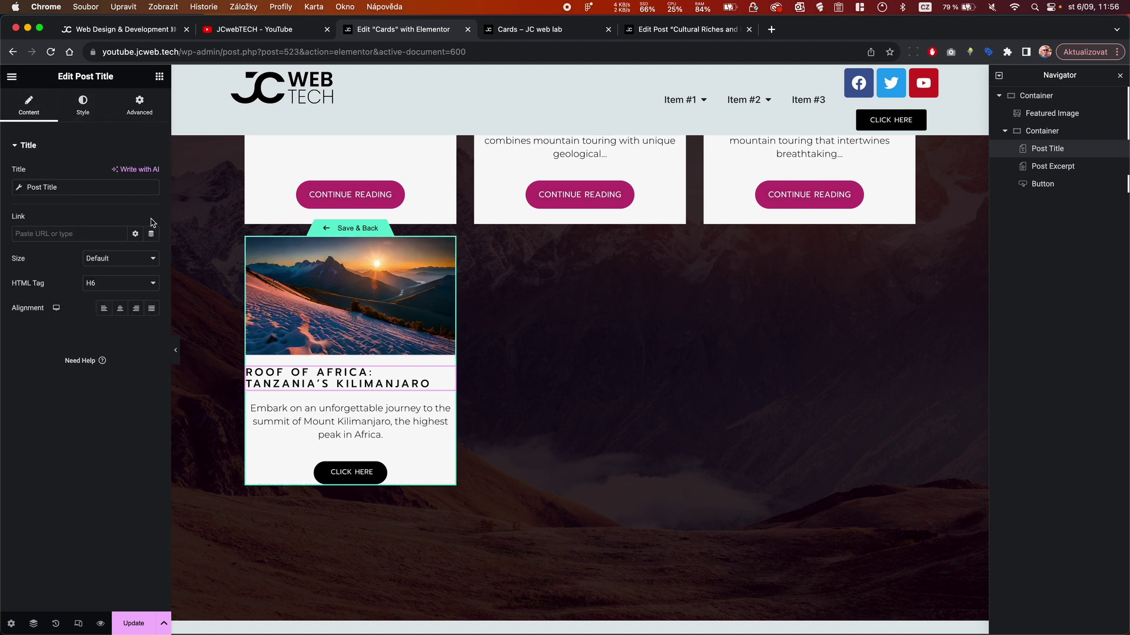
left_click(120, 308)
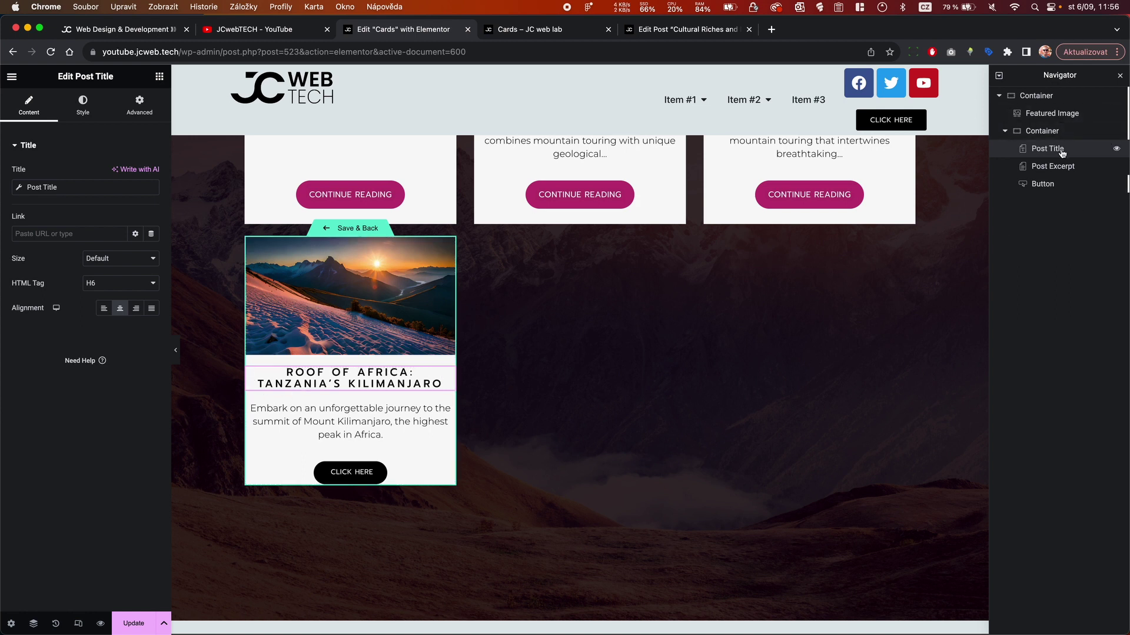
left_click(1044, 133)
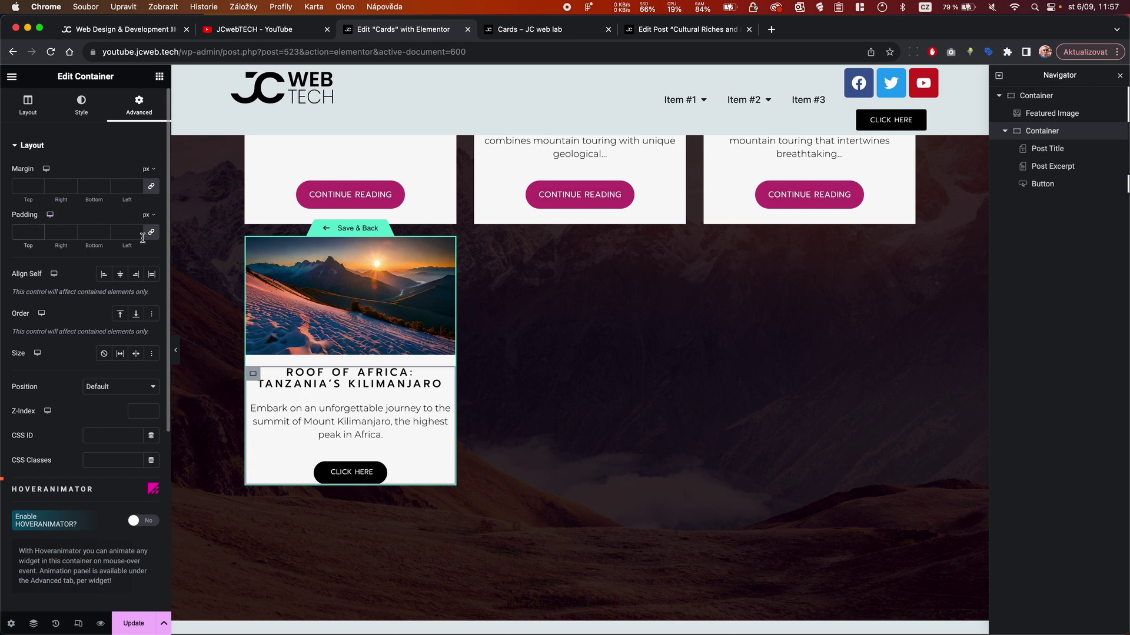
- Set the inner container's padding to 24 px on all sides and its element gap to 0
type("24")
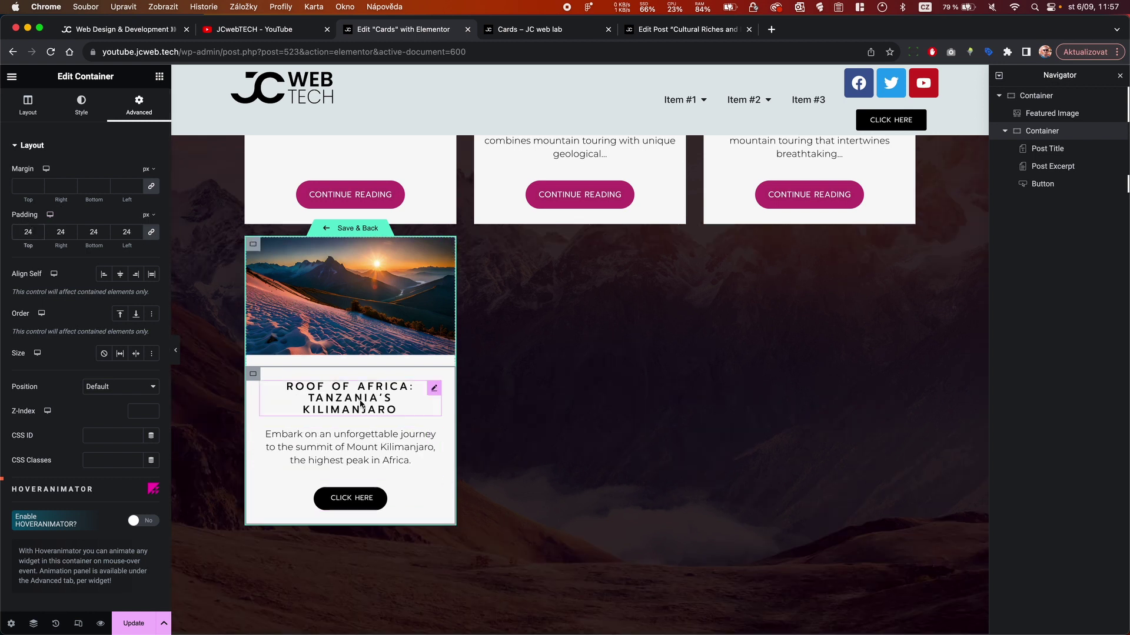
left_click(253, 244)
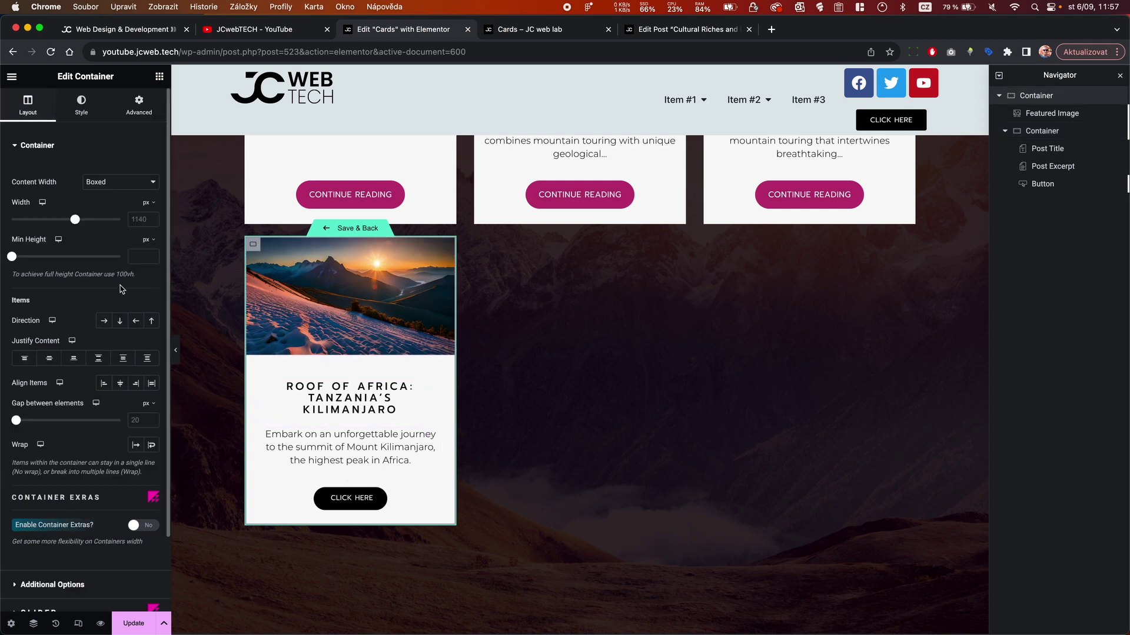
left_click(135, 421)
type("0")
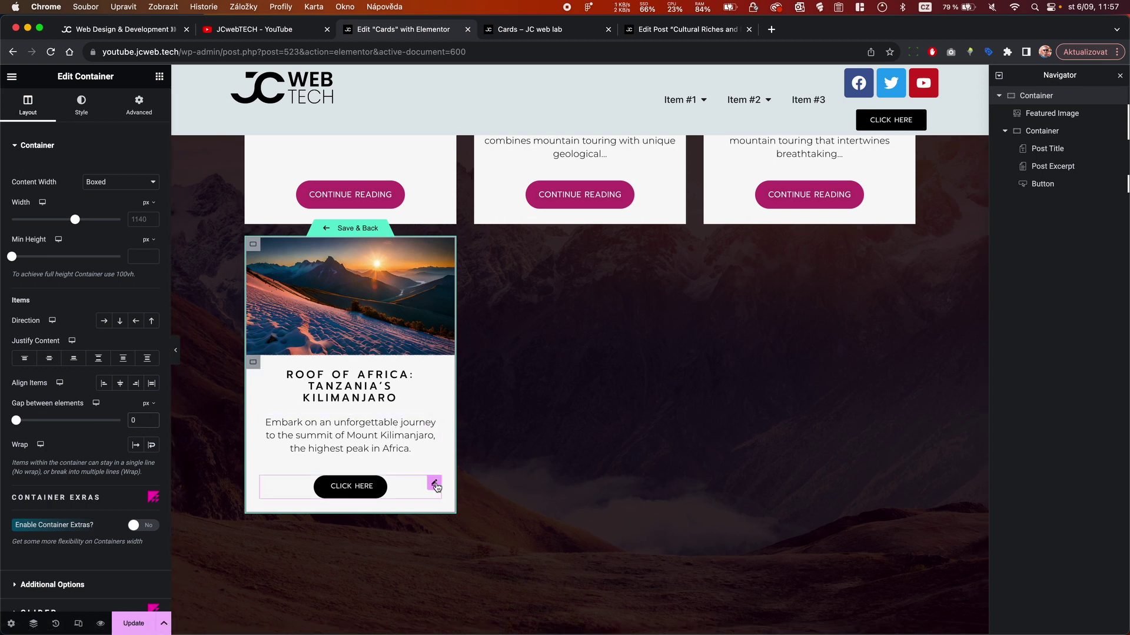
- Review the Click Here button and post excerpt settings, then save the template with Update
left_click(434, 484)
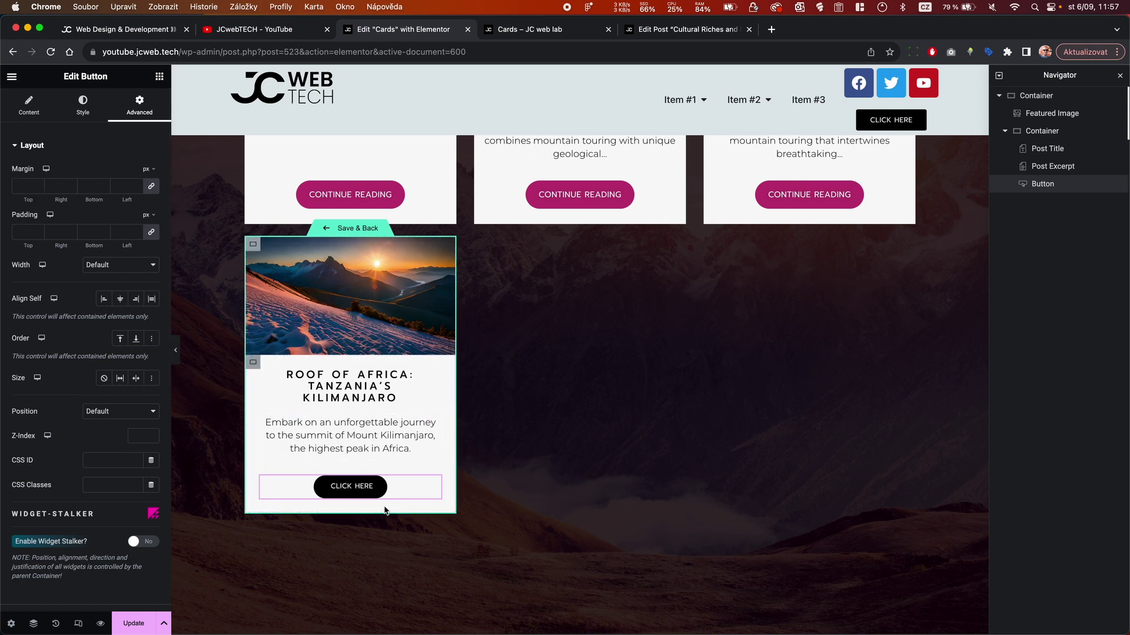
scroll(385, 509, "up", 2)
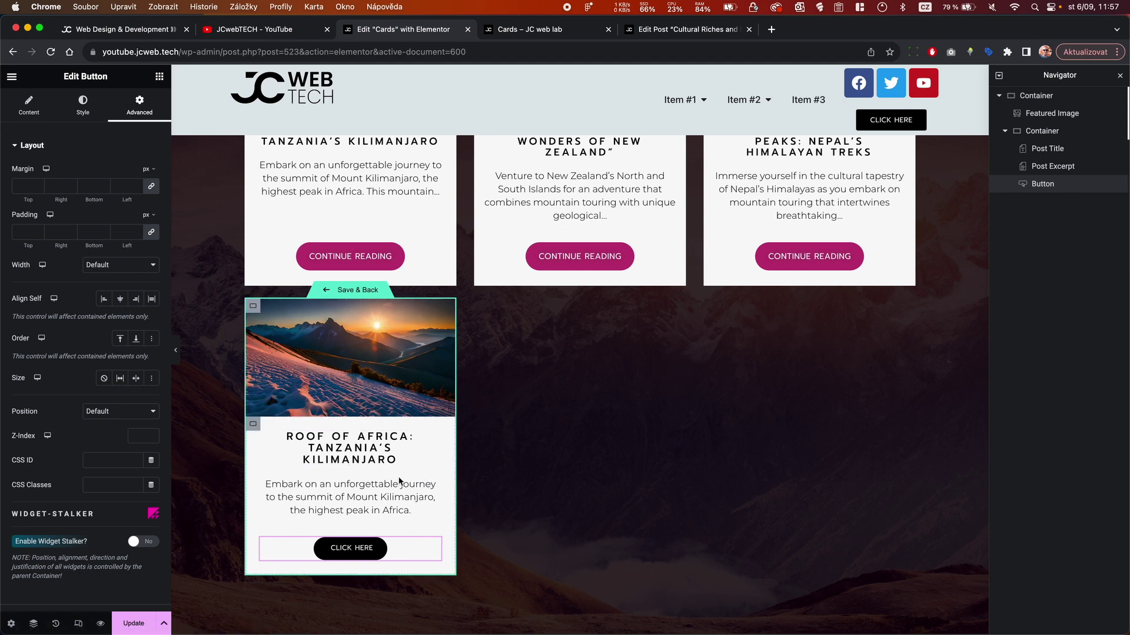
left_click(411, 498)
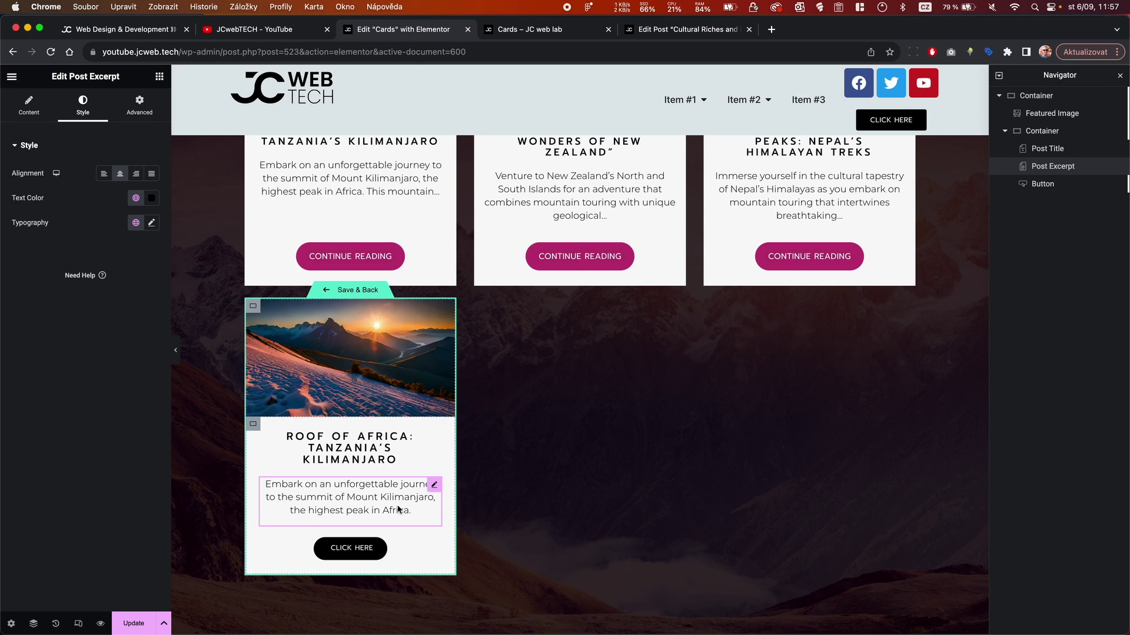
left_click(134, 624)
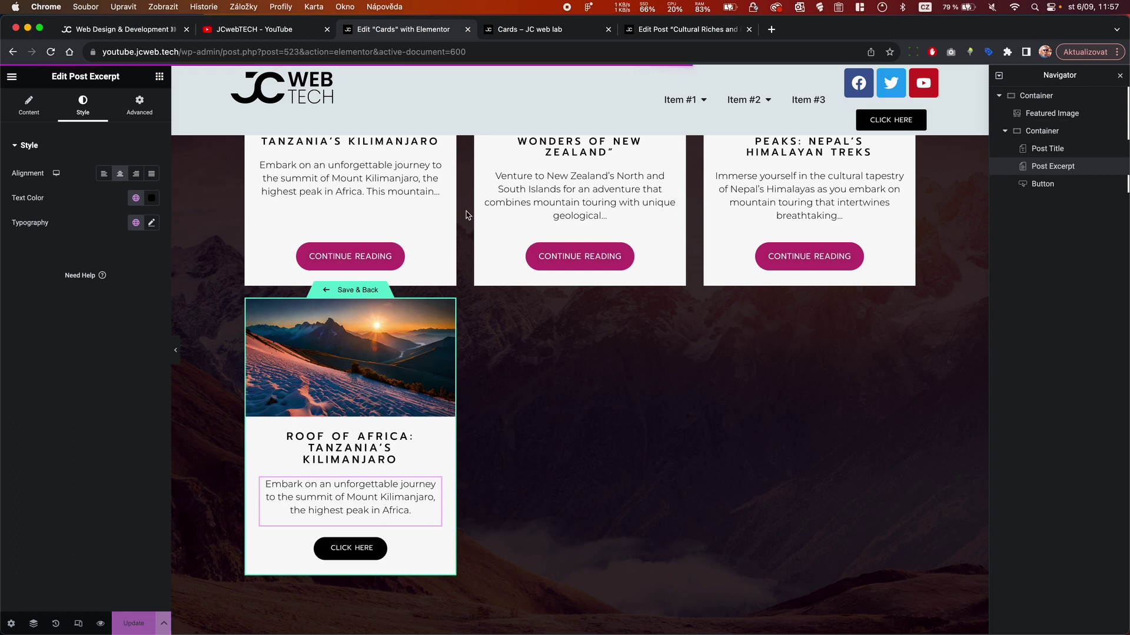
- Check the reloaded Cards page grid with centered titles, excerpts and Click Here buttons
left_click(544, 32)
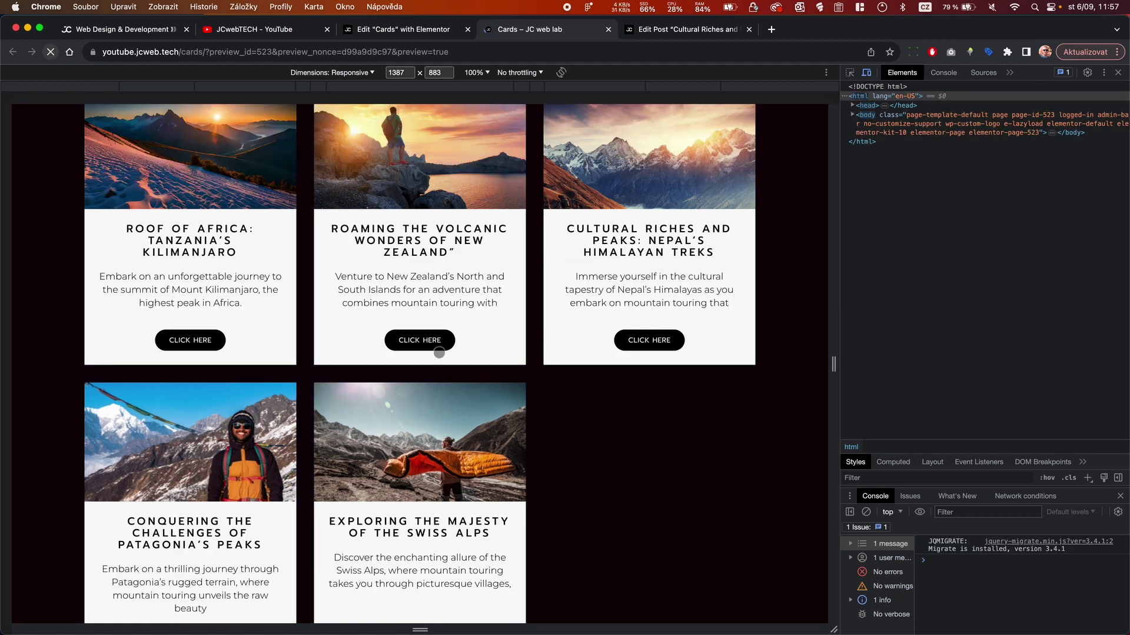
scroll(417, 413, "up", 3)
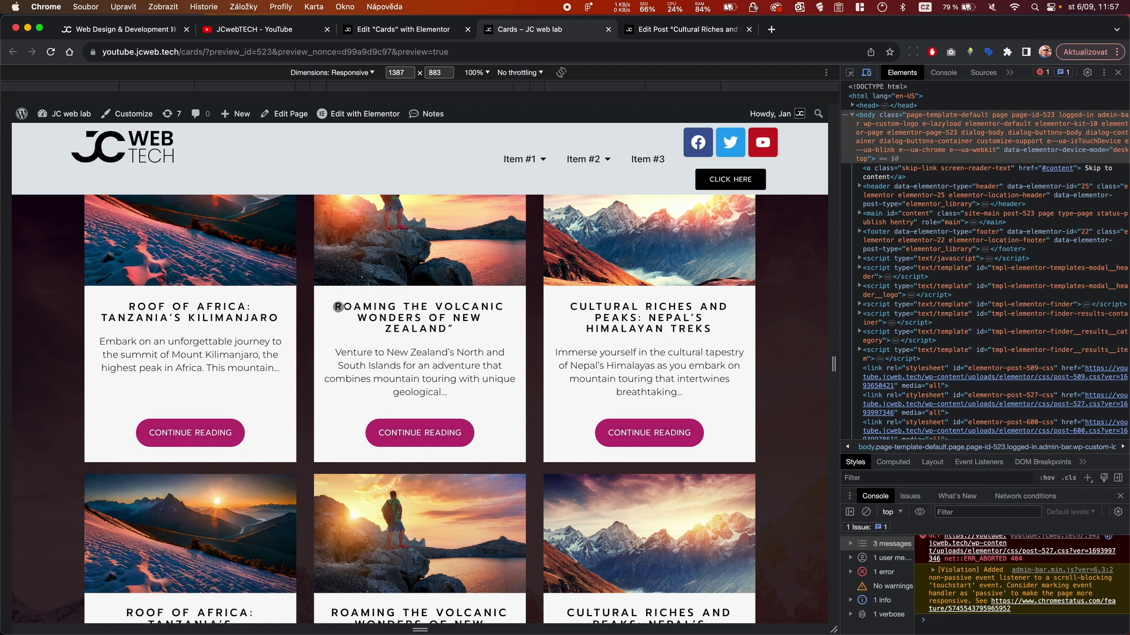
scroll(335, 304, "down", 5)
scroll(330, 318, "down", 1)
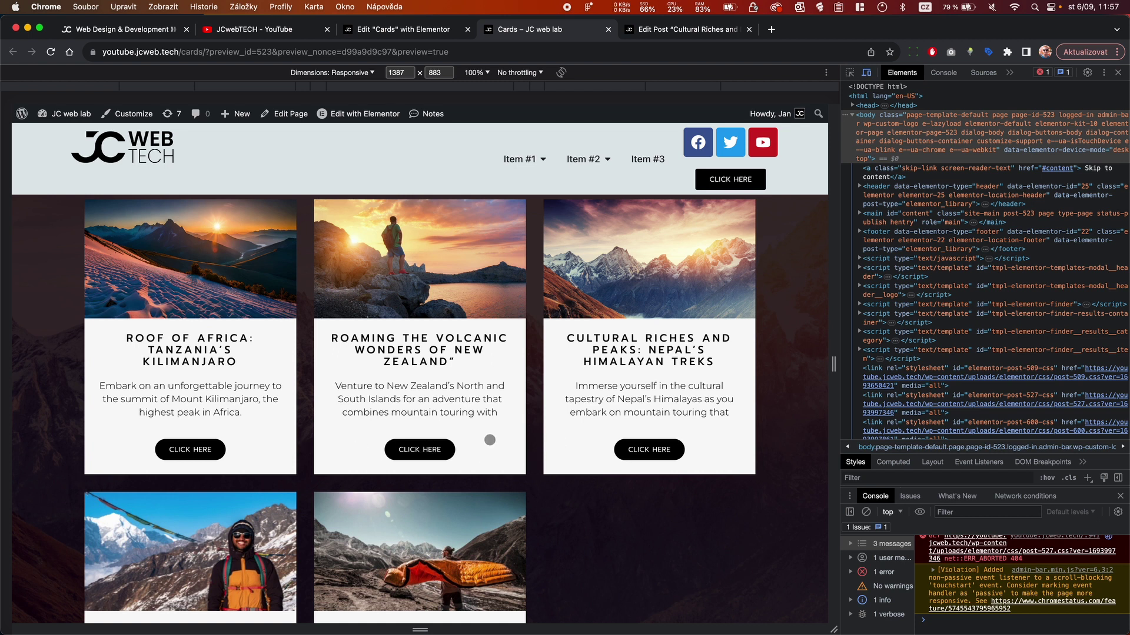
scroll(559, 402, "down", 1)
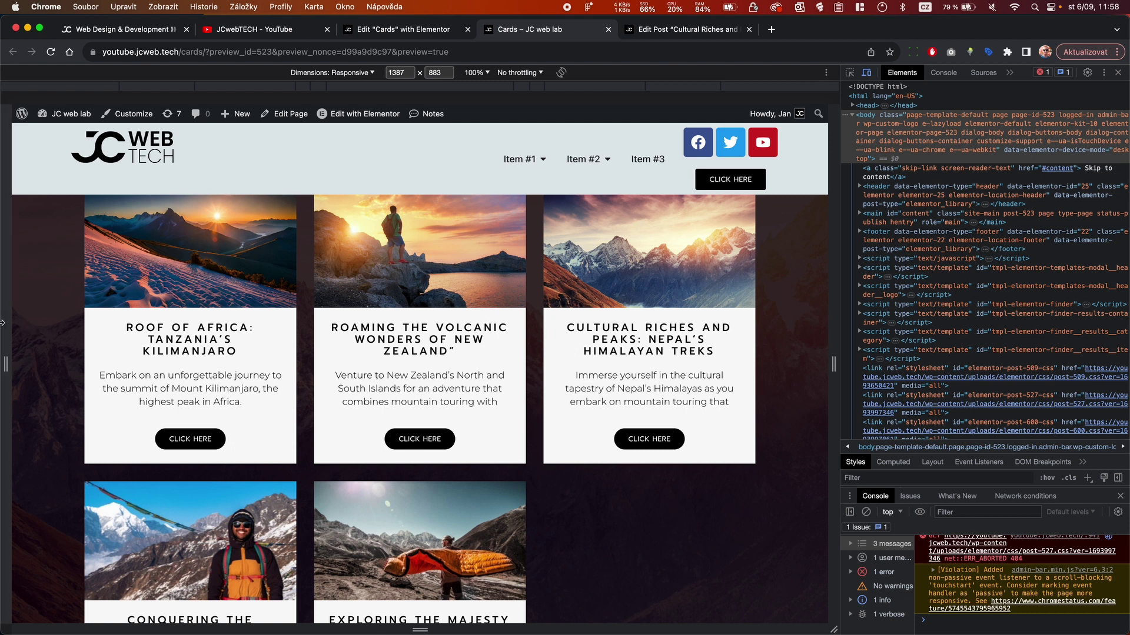
- Shrink the window and responsive viewport to about 804 px so the cards form two columns
left_click_drag(5, 325, 155, 341)
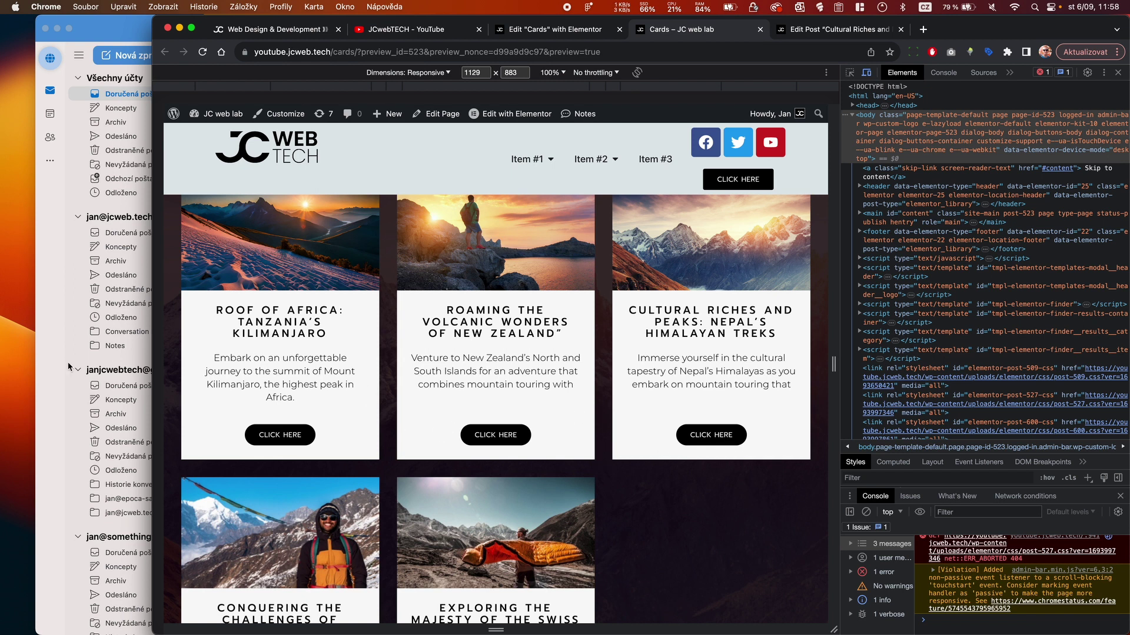
left_click_drag(156, 380, 183, 403)
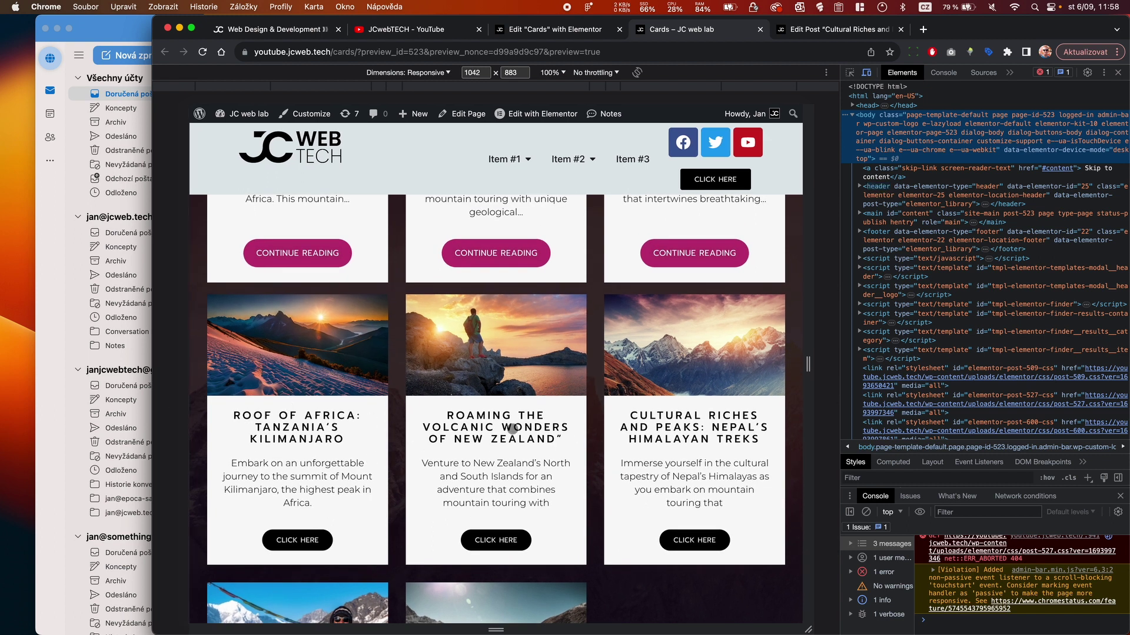
left_click_drag(183, 393, 254, 407)
- Scroll through the two-column card layout at tablet width
scroll(439, 397, "up", 5)
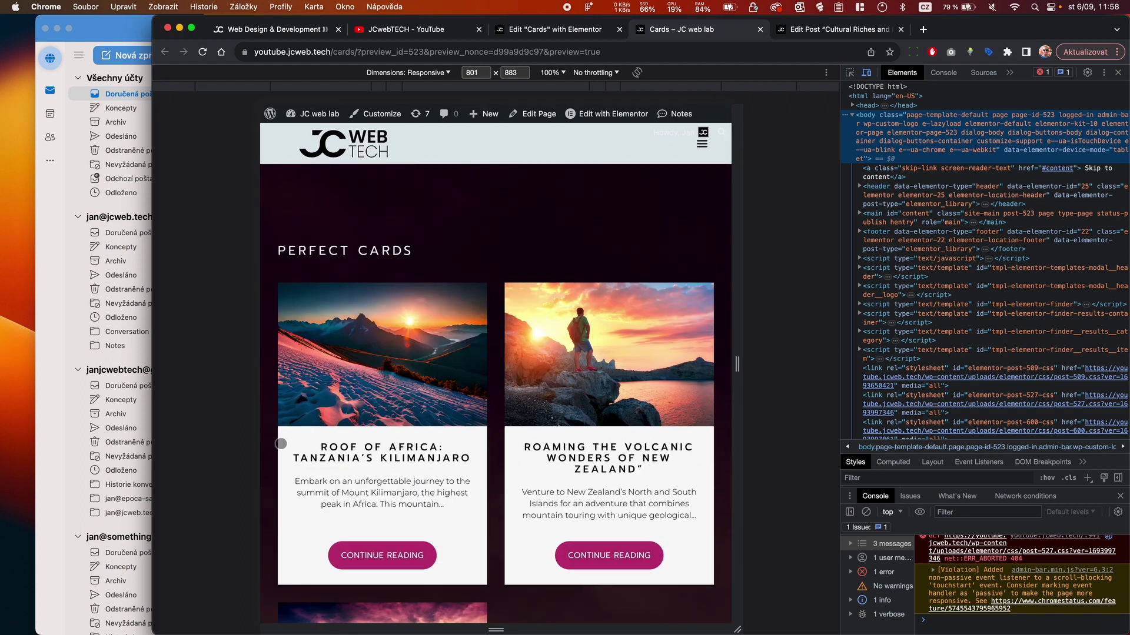
scroll(267, 460, "down", 10)
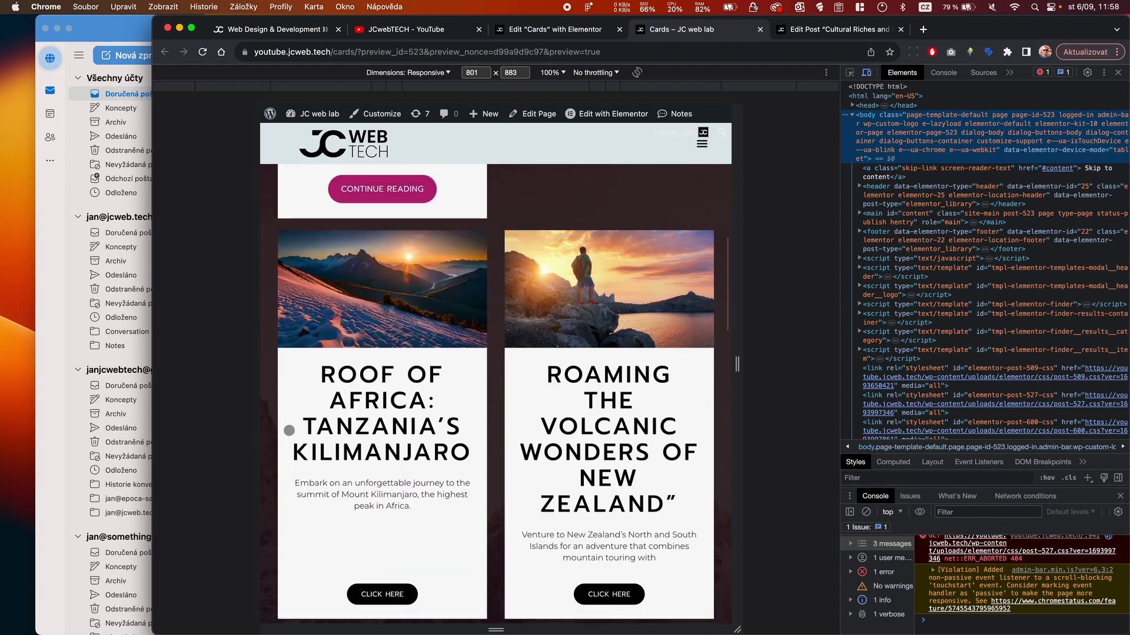
scroll(289, 430, "down", 4)
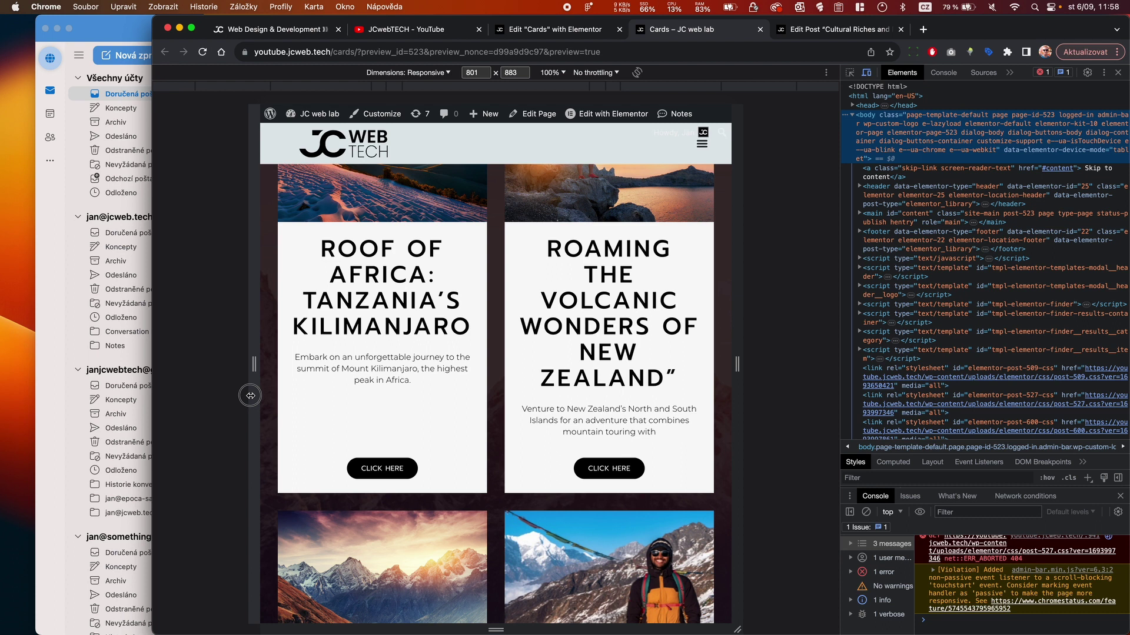
scroll(418, 396, "down", 12)
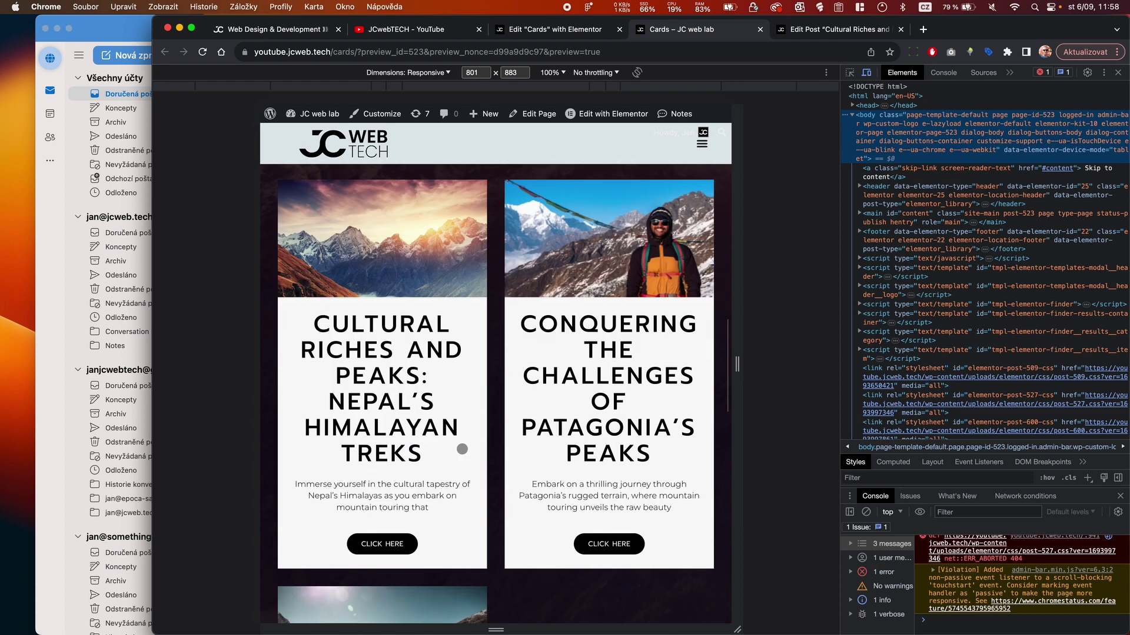
scroll(575, 400, "down", 2)
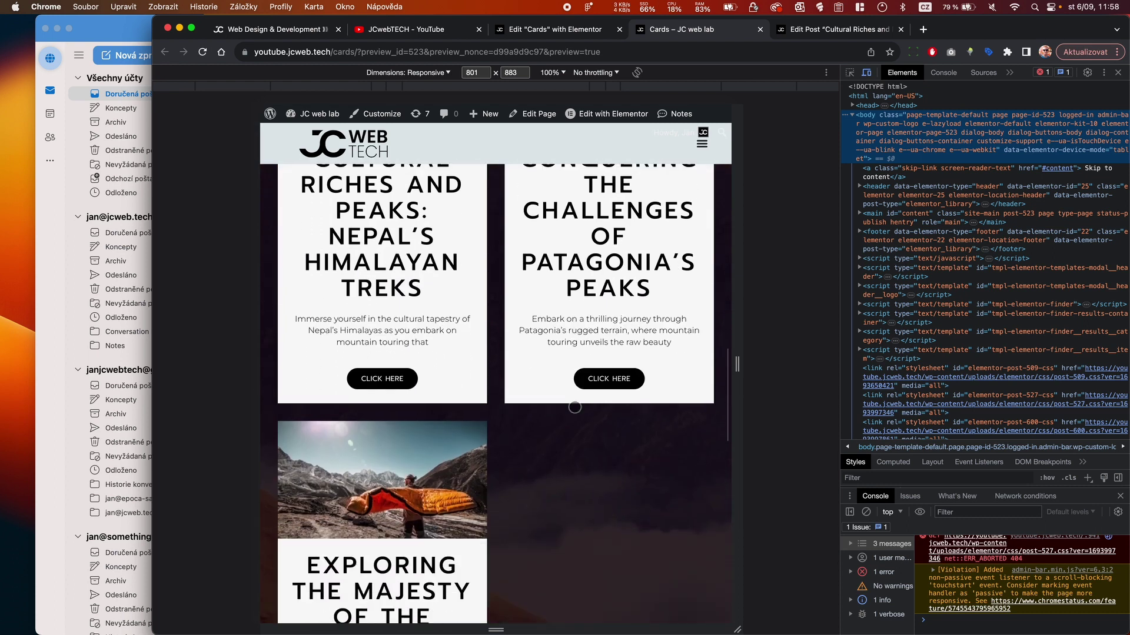
scroll(575, 400, "up", 12)
- Check the cards at a 386 px mobile width, then return to the card template editor
left_click_drag(251, 365, 373, 369)
scroll(474, 439, "down", 15)
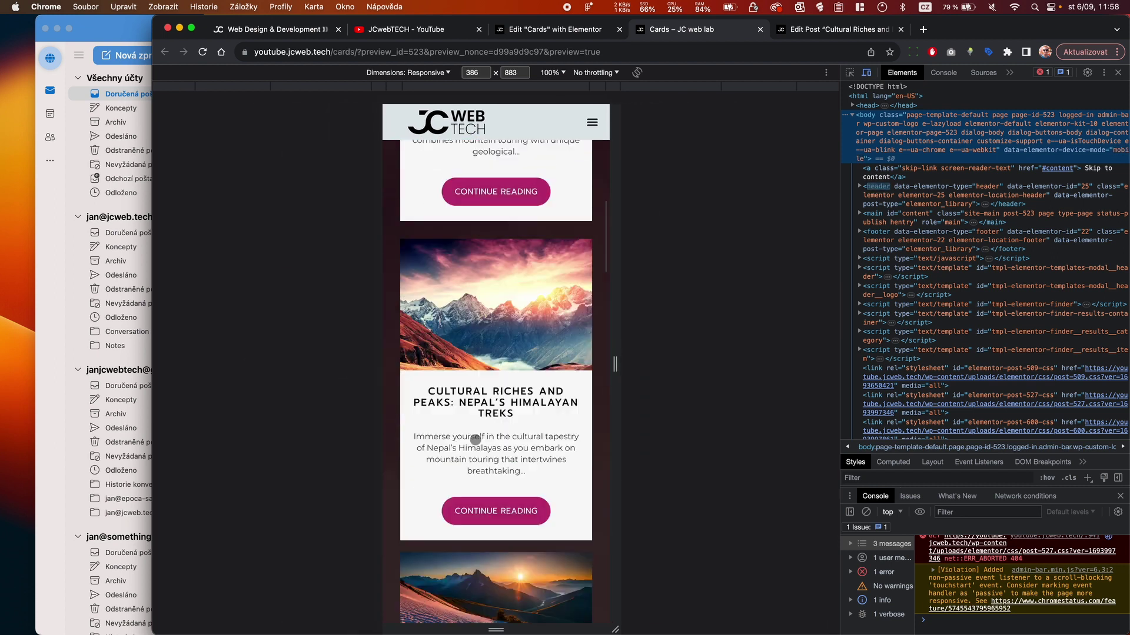
scroll(476, 440, "down", 8)
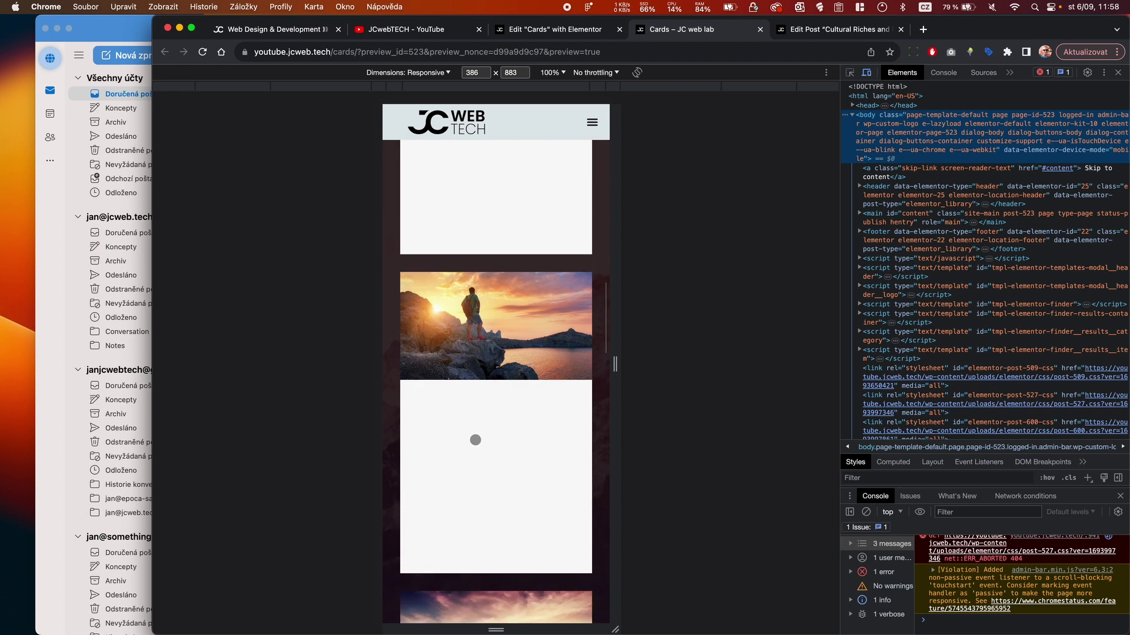
scroll(476, 440, "down", 15)
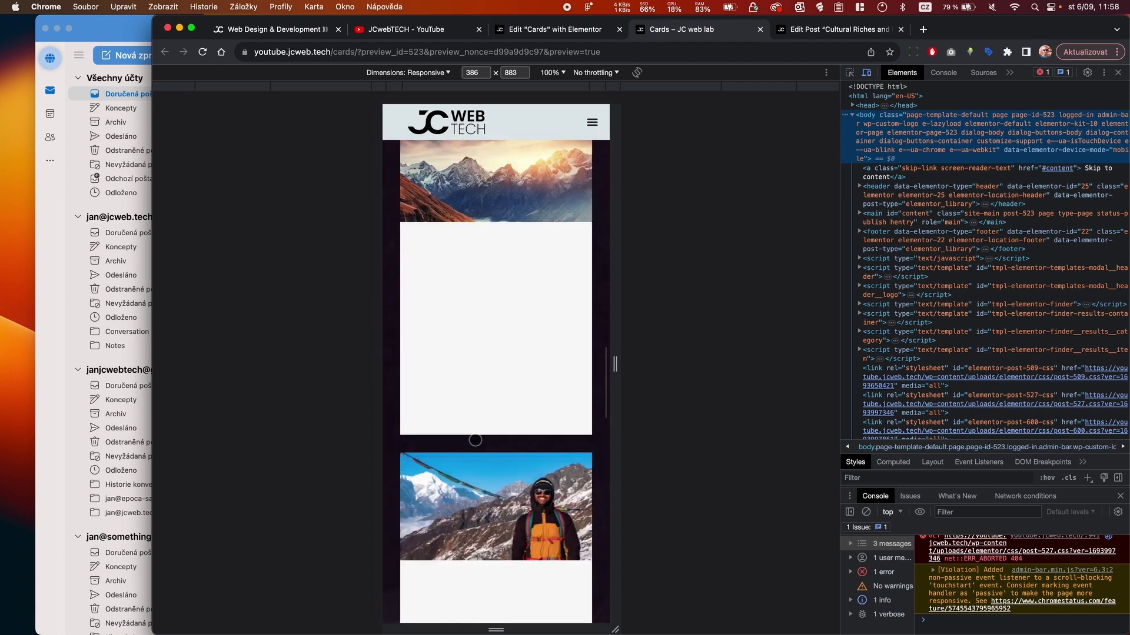
scroll(576, 157, "up", 1)
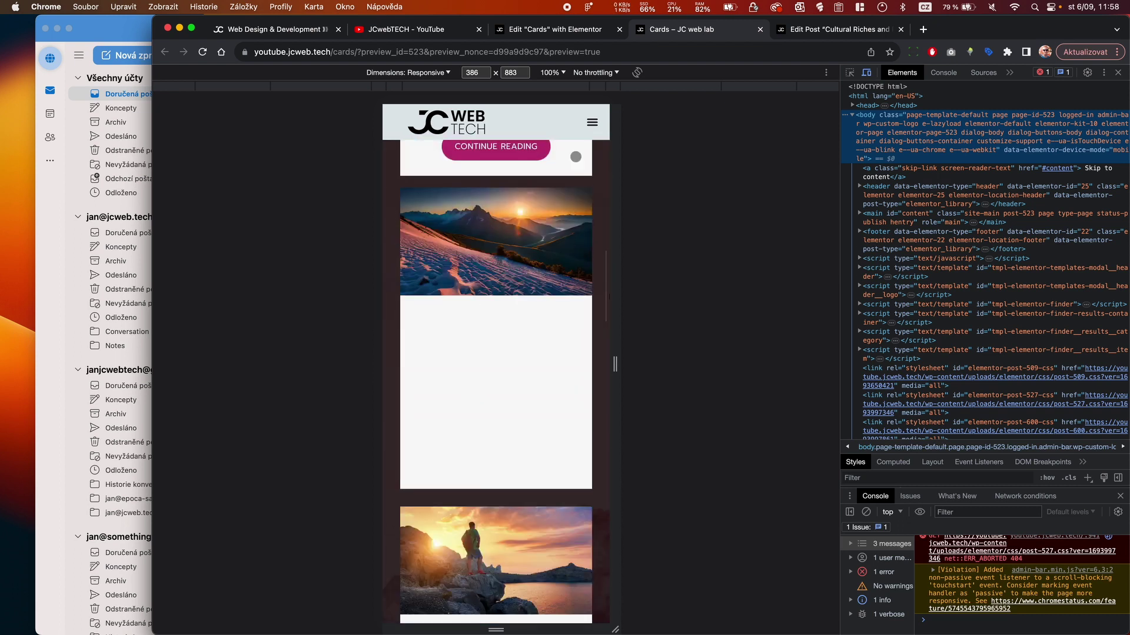
left_click(573, 31)
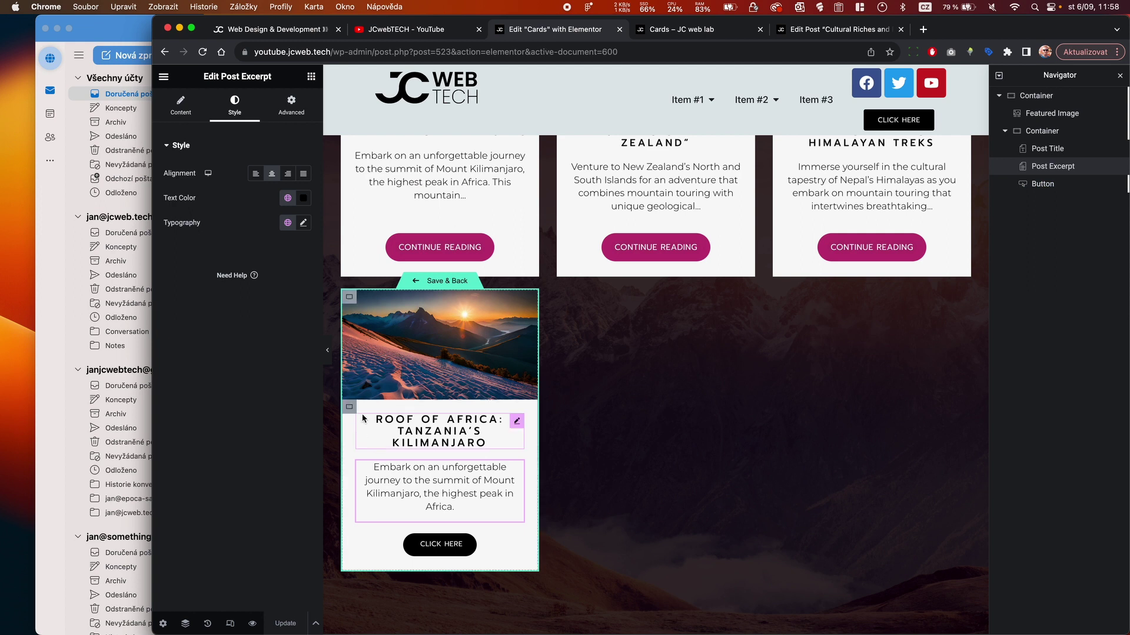
- Set the card container to No Wrap and the Post Title font size to 30 on tablet
left_click(349, 298)
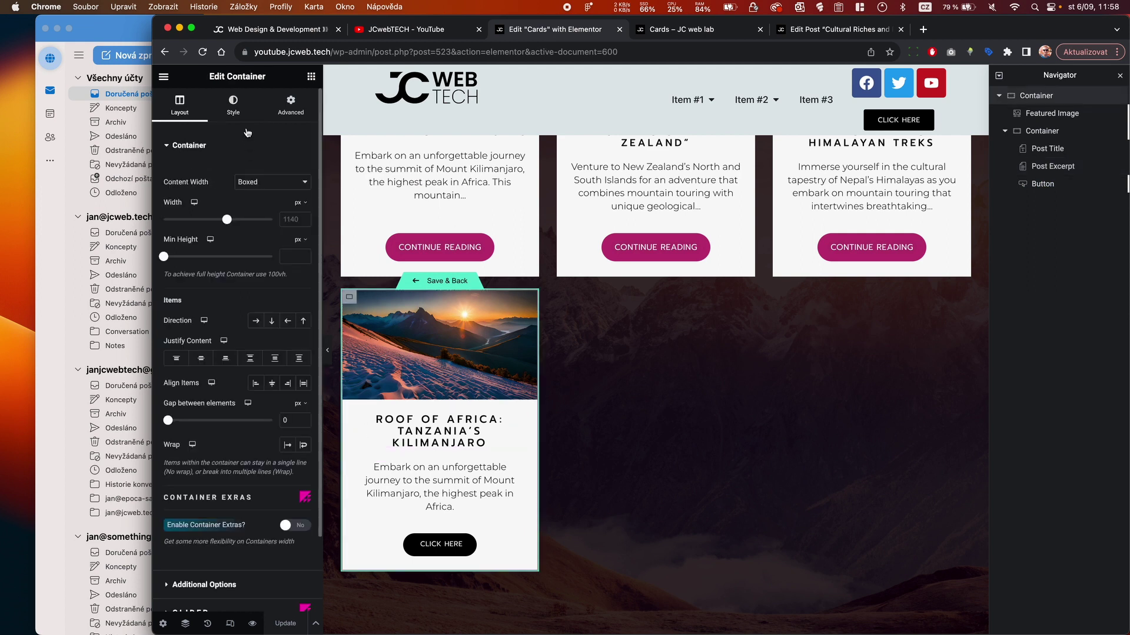
left_click(287, 446)
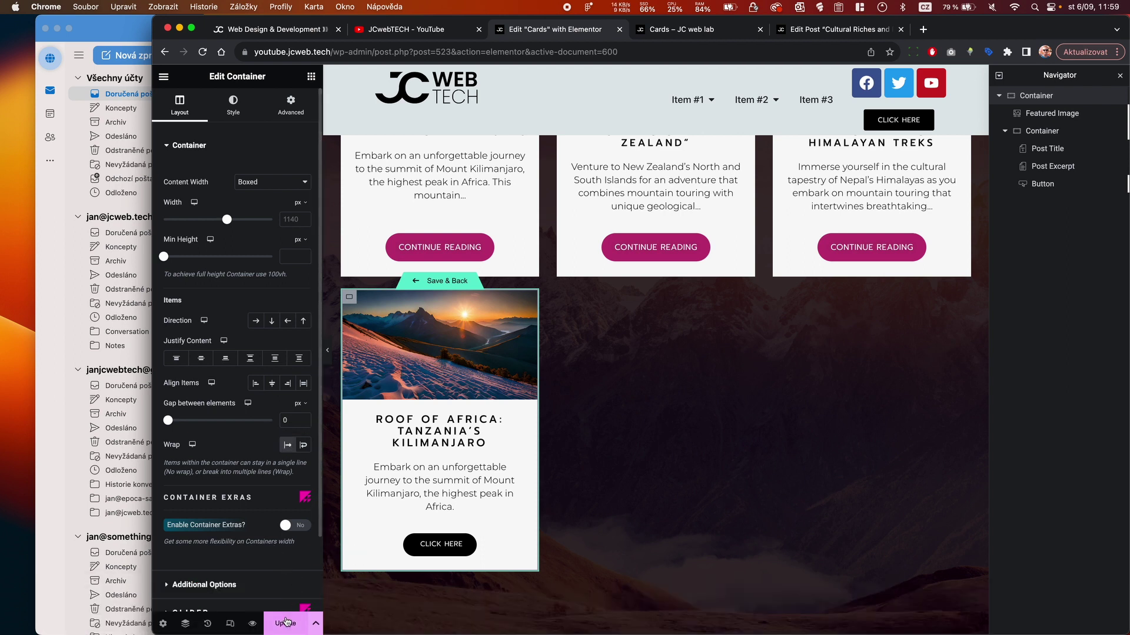
left_click(516, 423)
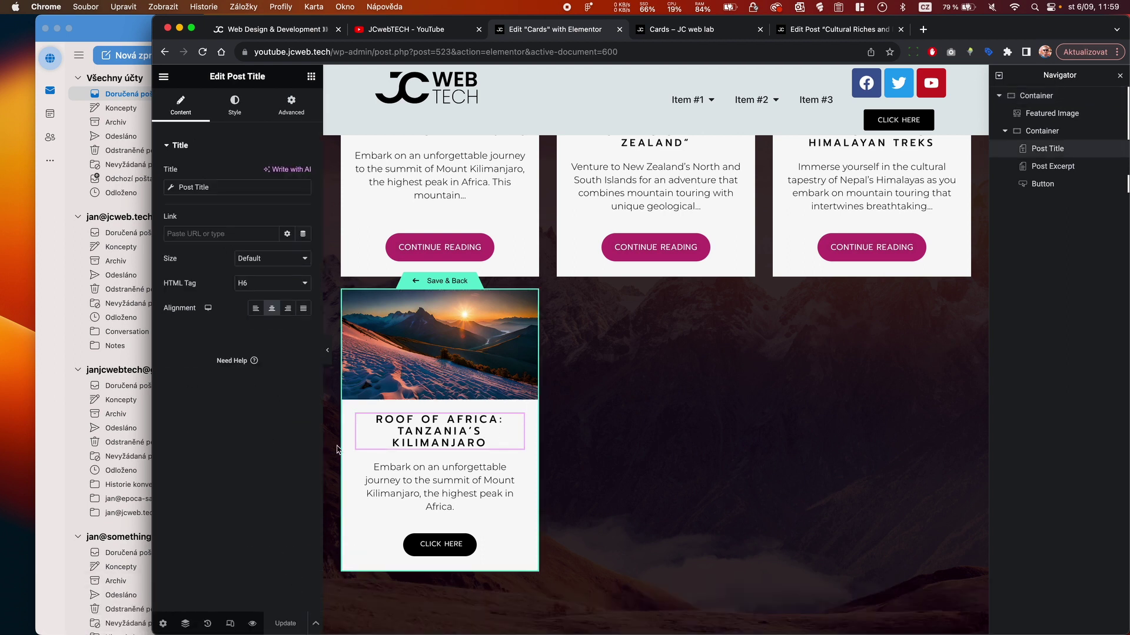
left_click(230, 624)
left_click(603, 76)
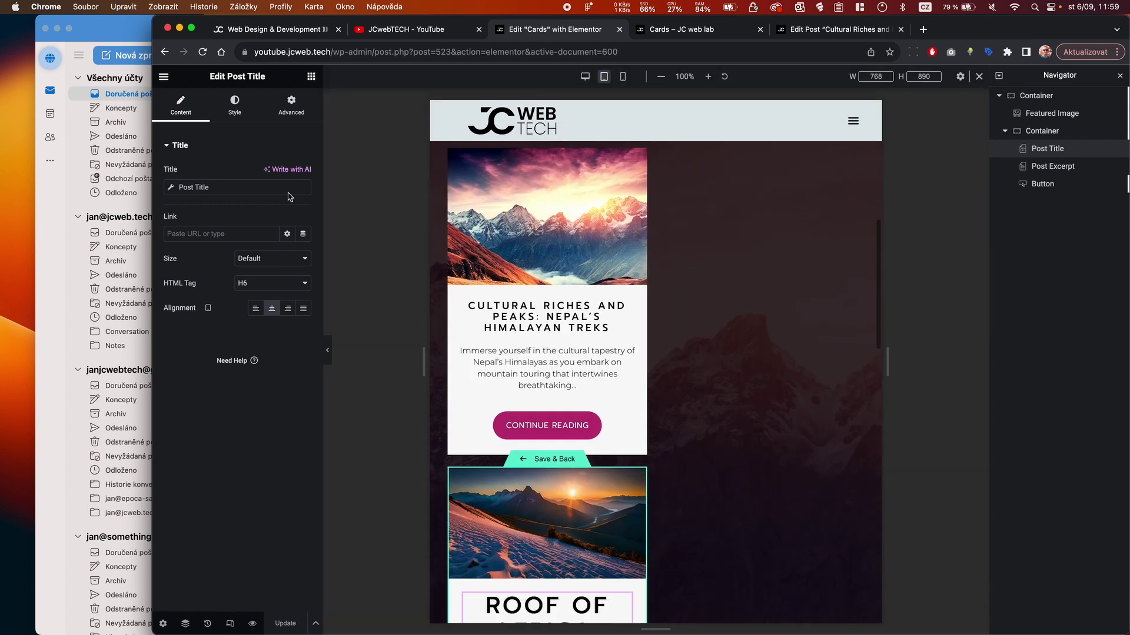
left_click(234, 106)
left_click(304, 197)
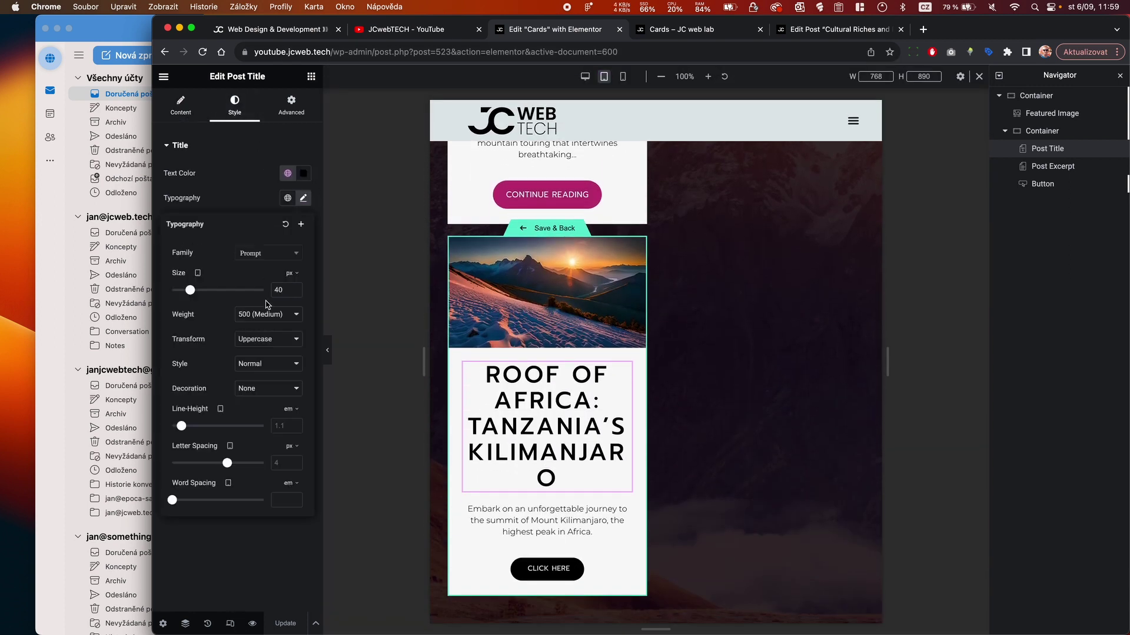
type("30")
- Set the Post Title font size to 16 on mobile, update the template, and return to the preview
left_click(622, 76)
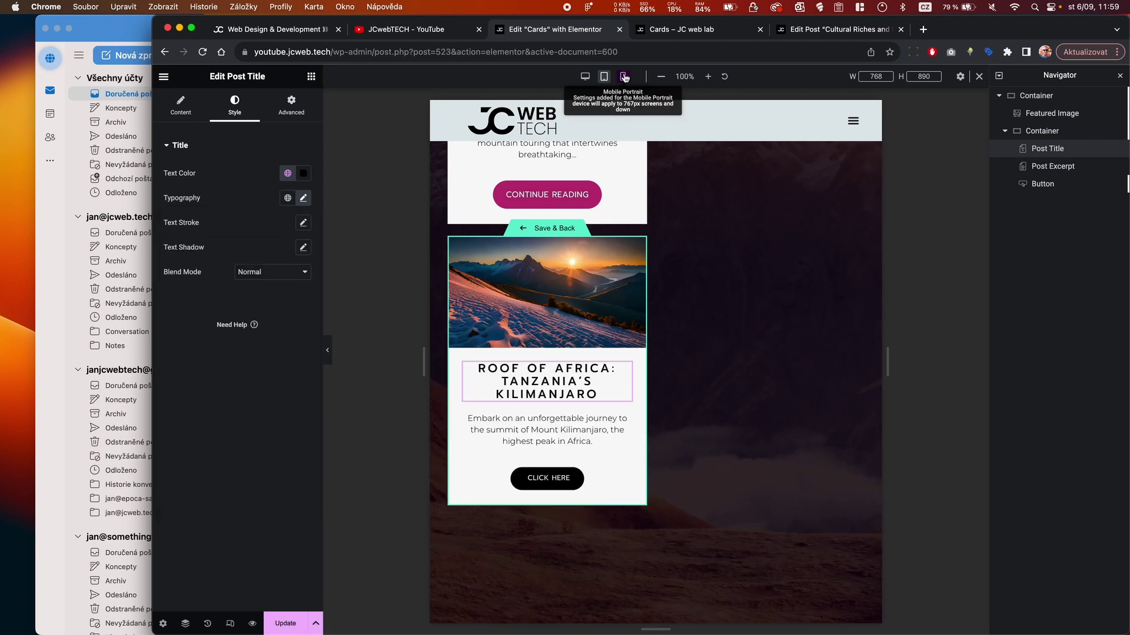
left_click(304, 197)
type("16")
left_click(341, 567)
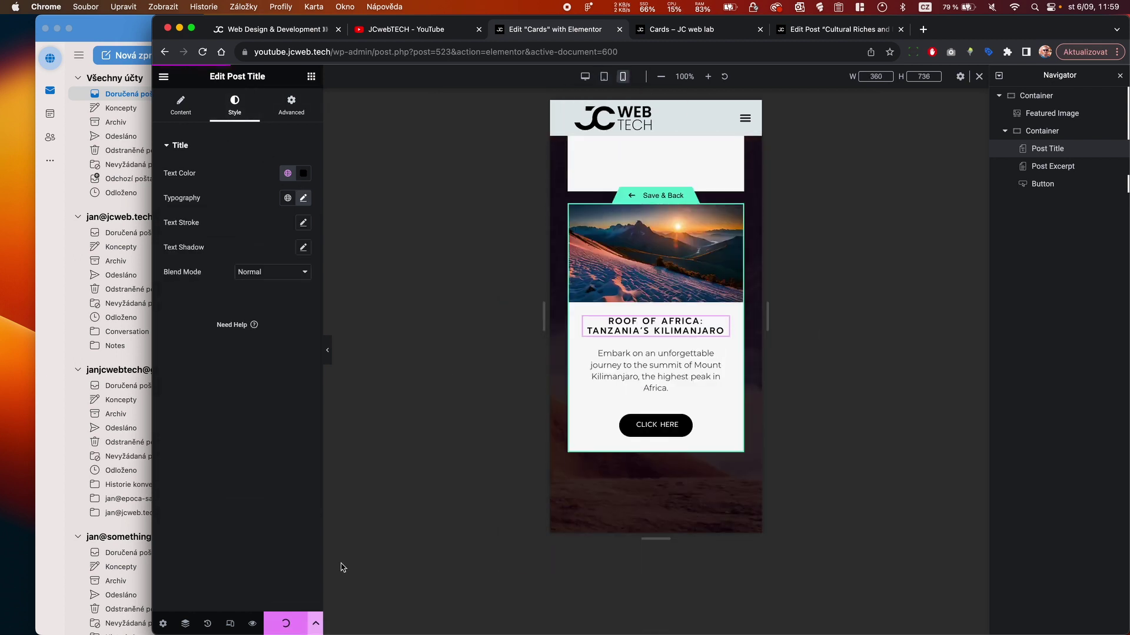
left_click(671, 29)
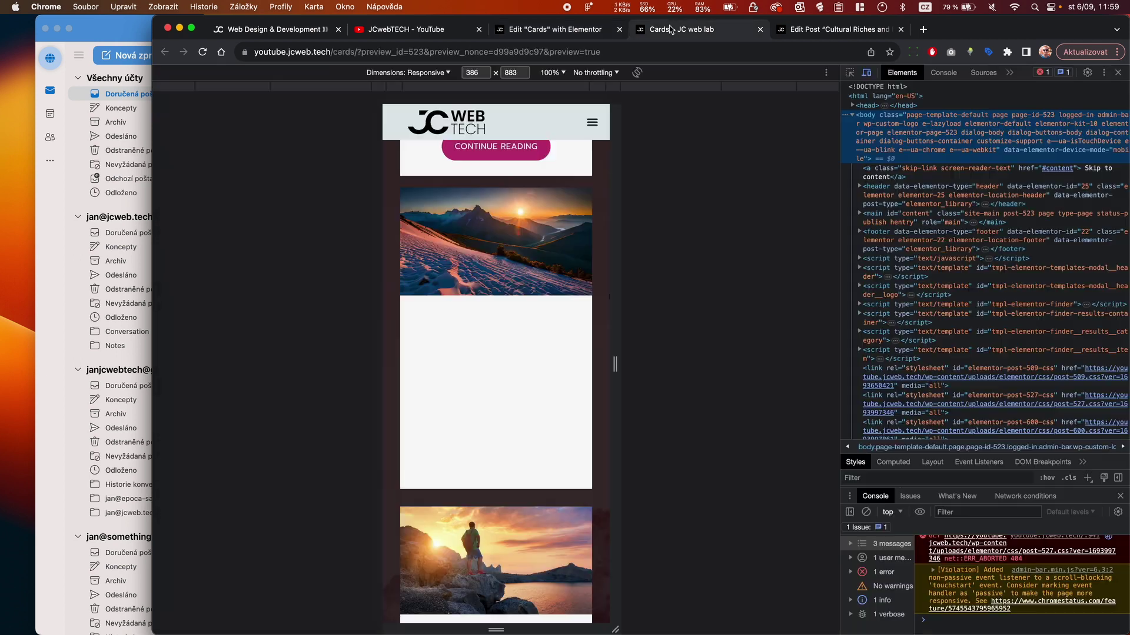
- Reload the Cards page and scroll through the cards at mobile width
left_click(203, 52)
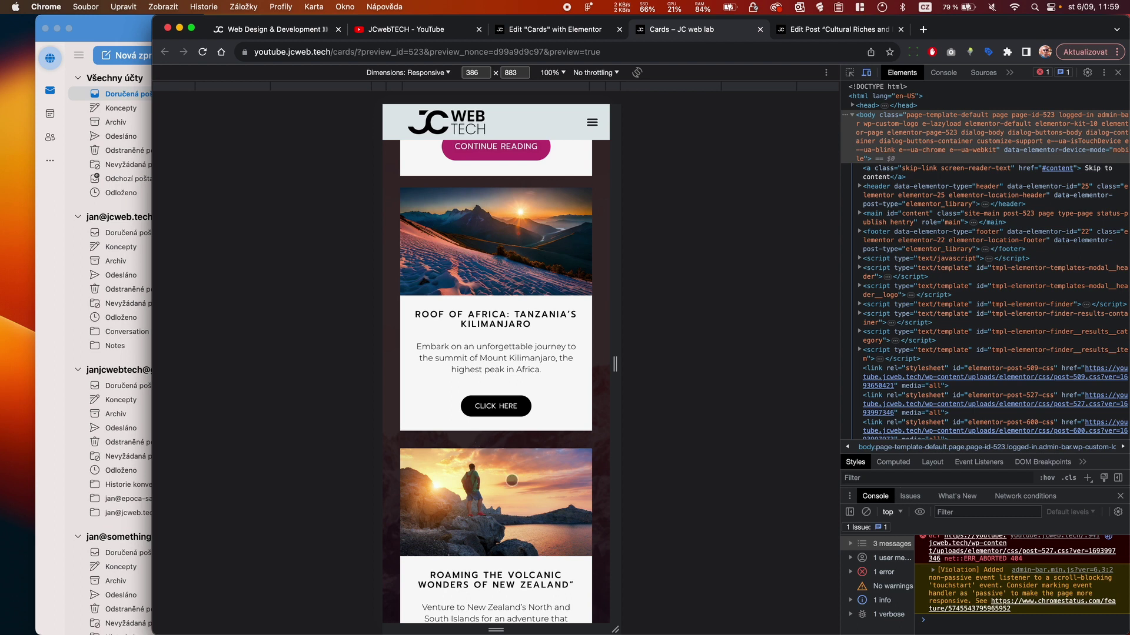
scroll(512, 494, "down", 1)
scroll(547, 448, "down", 10)
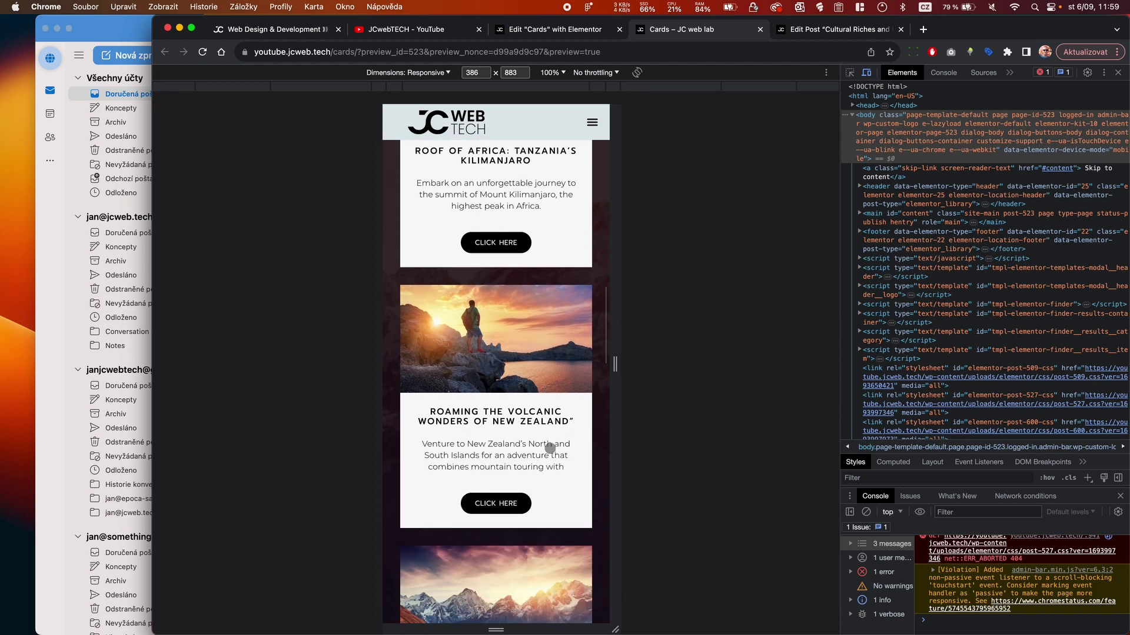
scroll(551, 448, "down", 10)
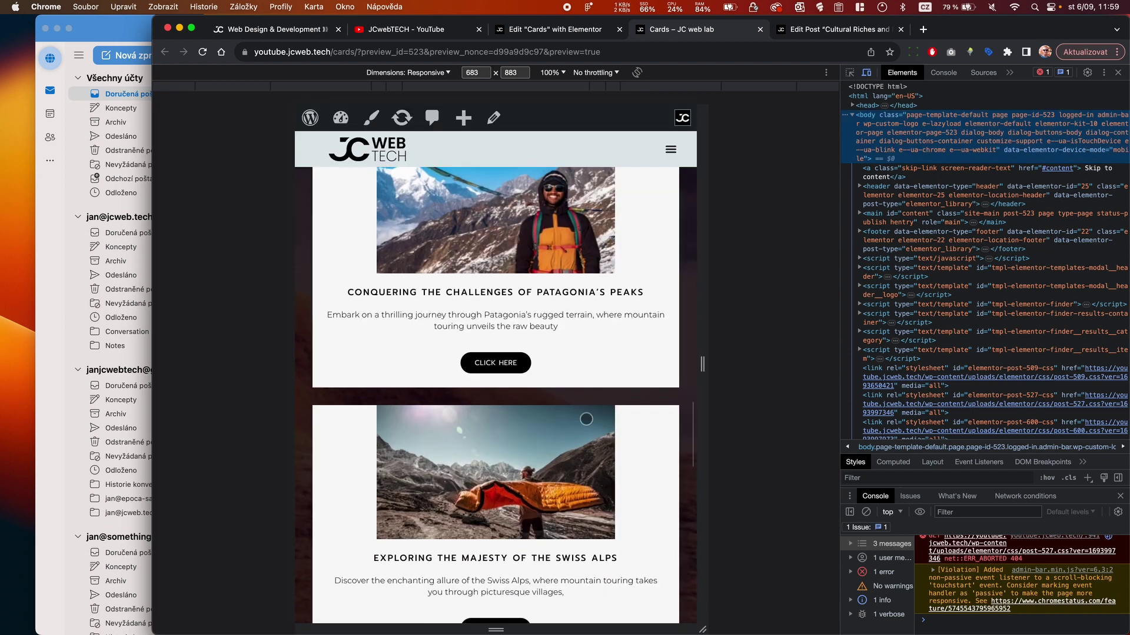
scroll(587, 419, "up", 10)
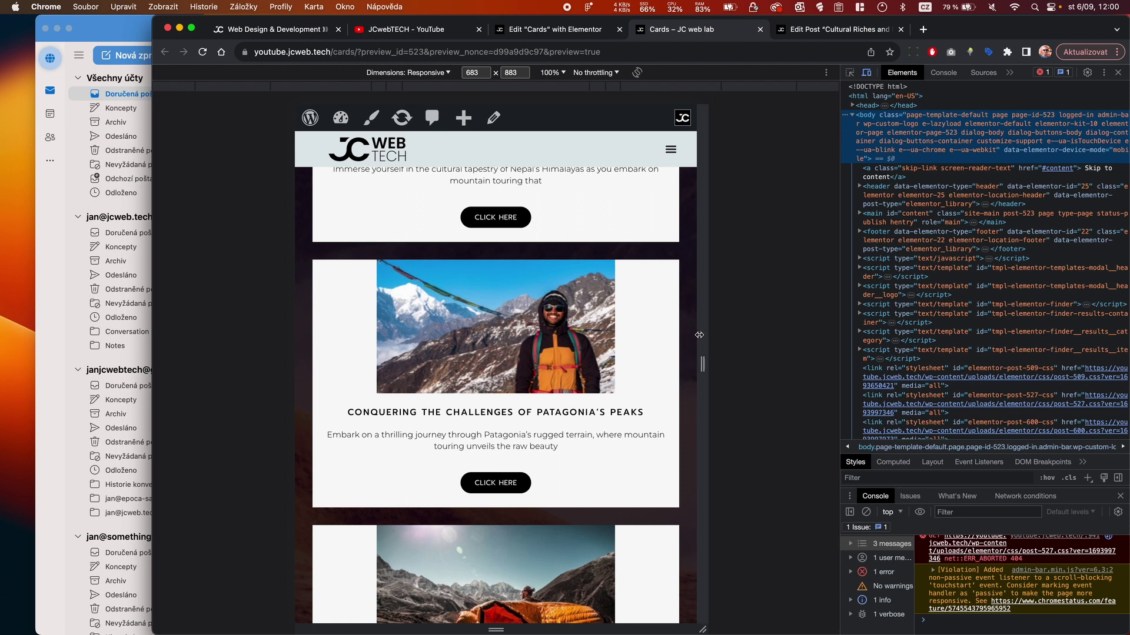
- Widen the preview to about 754 px, check the cards, and return to the card editor
mouse_move(702, 341)
left_mouse_down()
mouse_move(744, 340)
mouse_move(719, 341)
left_mouse_up()
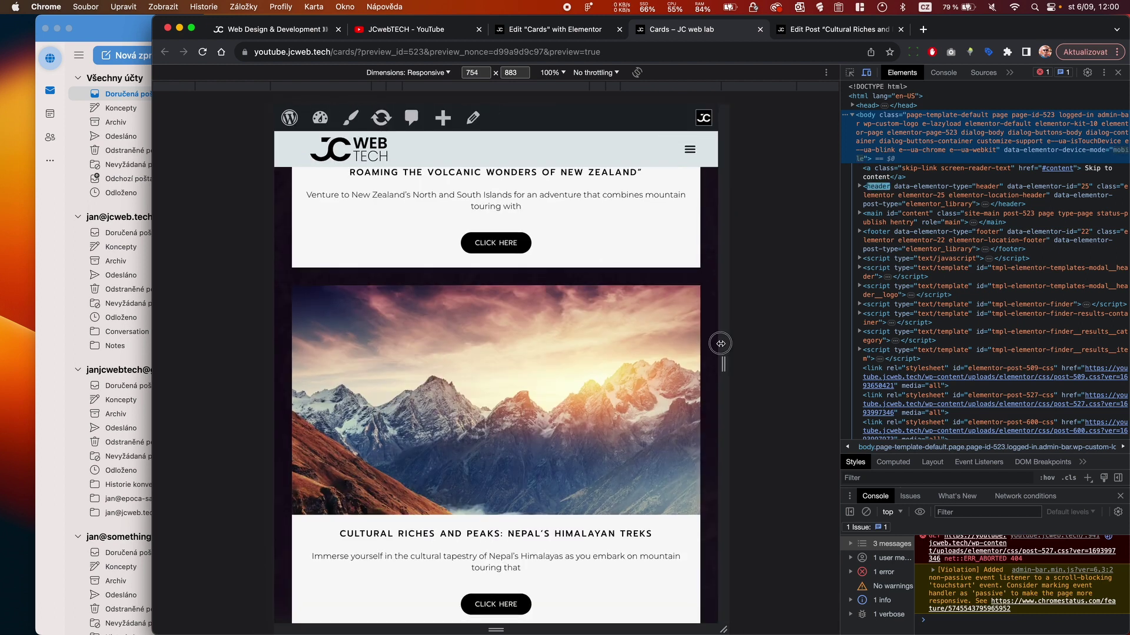
scroll(590, 398, "down", 8)
scroll(451, 269, "up", 1)
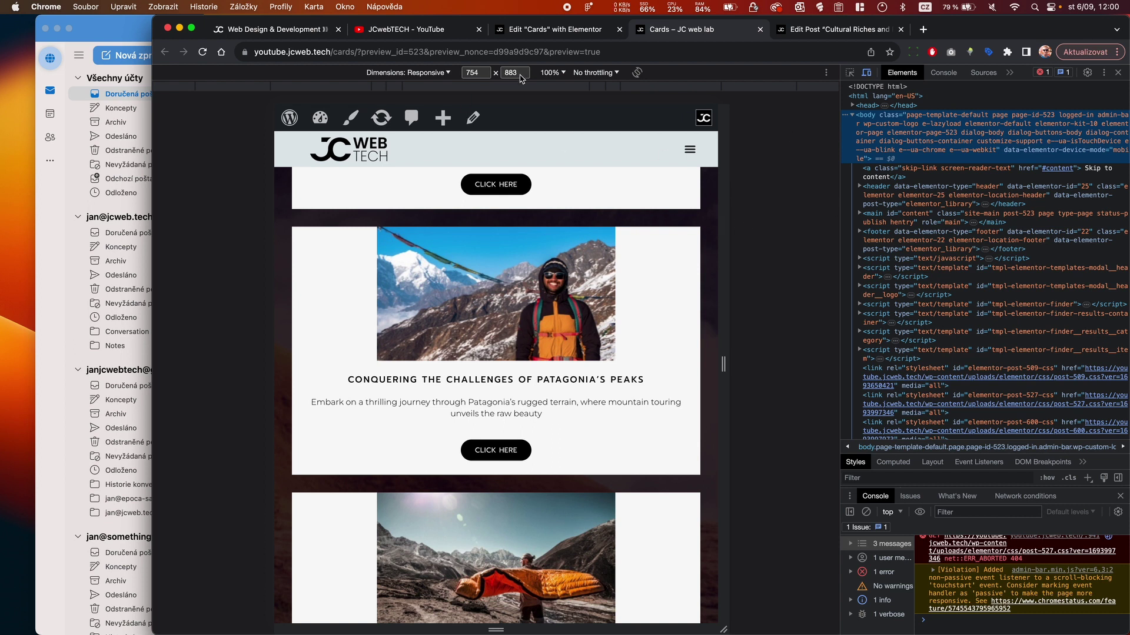
left_click(555, 30)
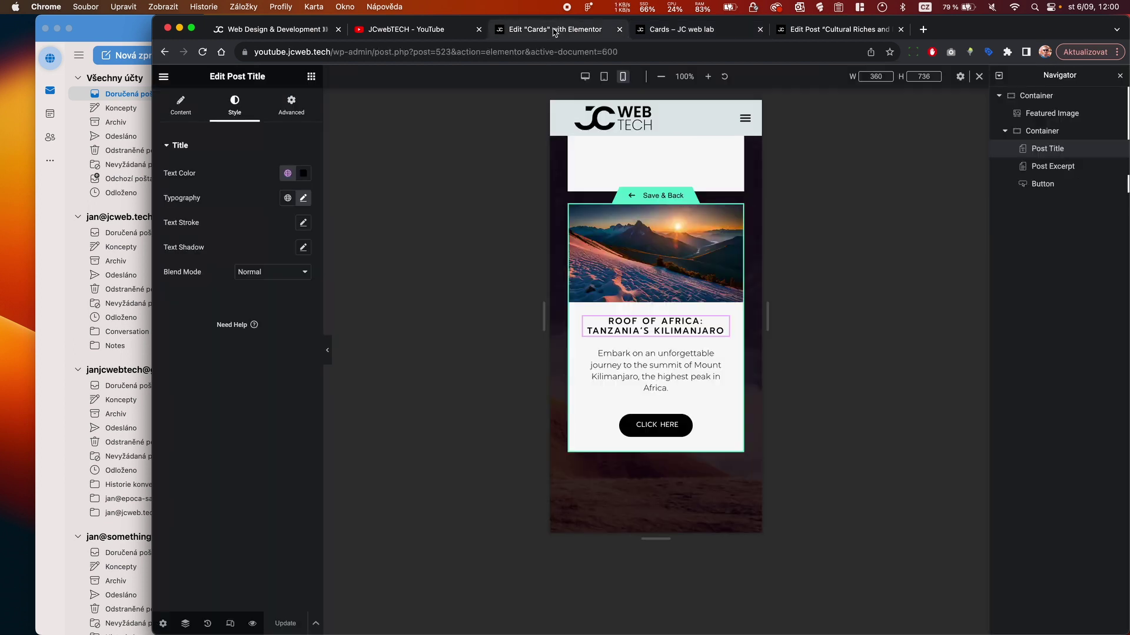